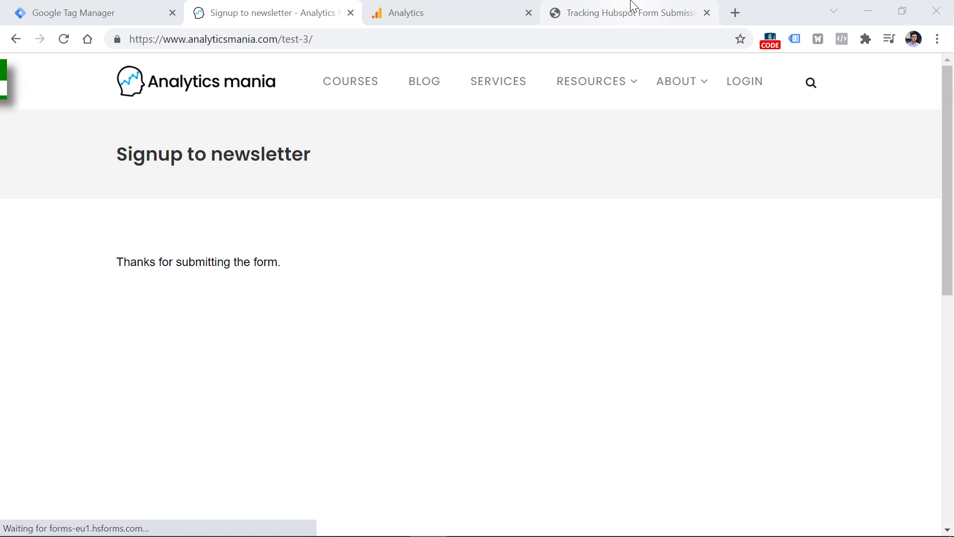
Copy the full HubSpot form listener script from the 3WhiteHats article on tracking HubSpot forms with Google Tag Manager.
click(631, 7)
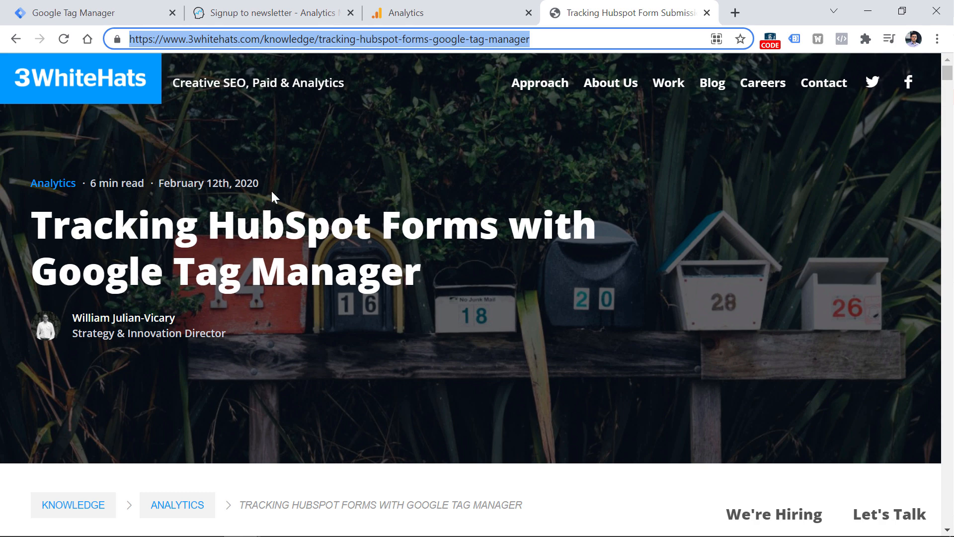
scroll(273, 194, down, 20)
drag(275, 118, 296, 203)
click(307, 178)
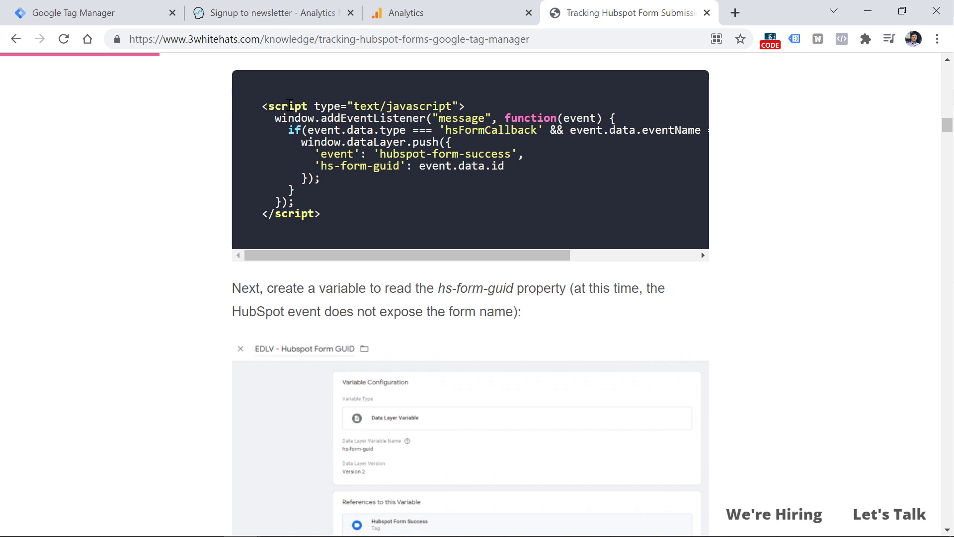
drag(323, 216, 262, 106)
key(ctrl+c)
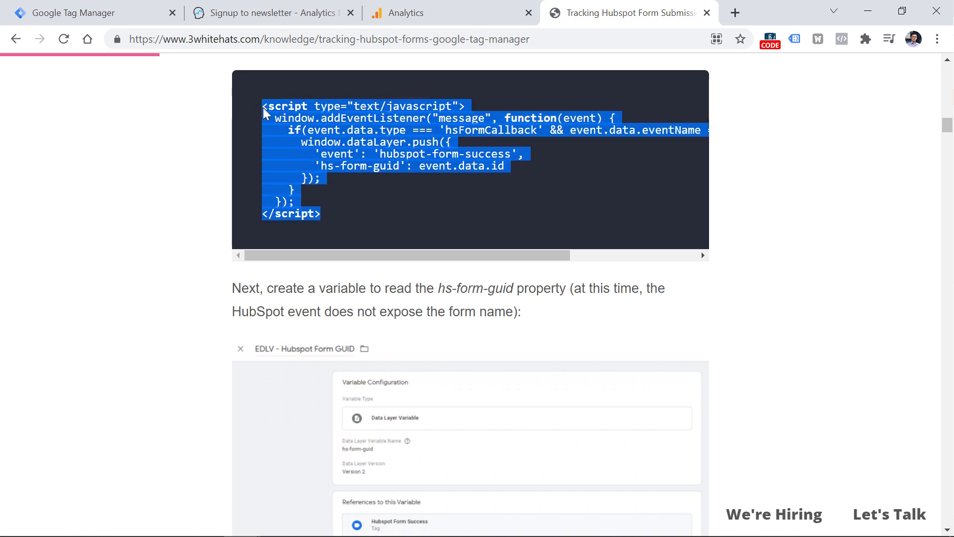
Create a Custom HTML tag in Google Tag Manager containing the copied HubSpot listener script.
click(95, 16)
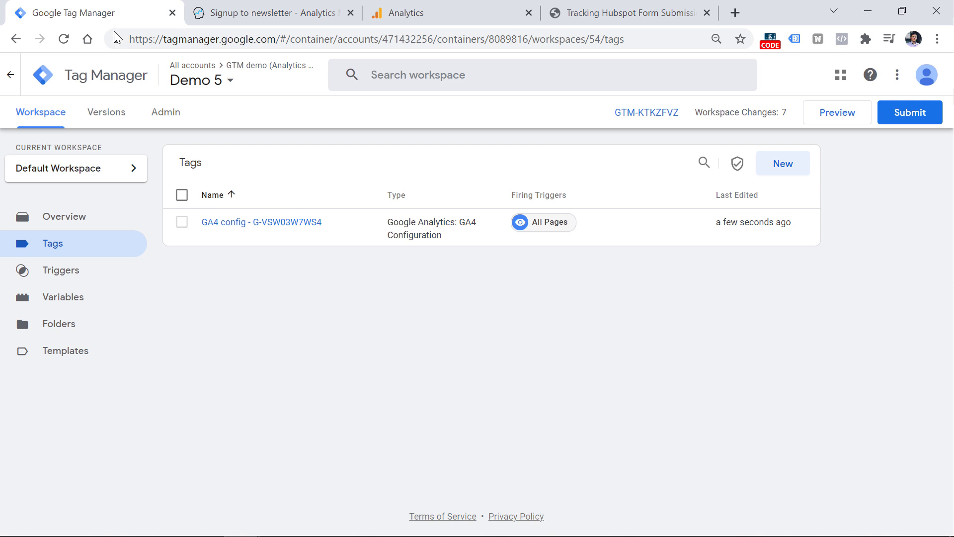
click(783, 168)
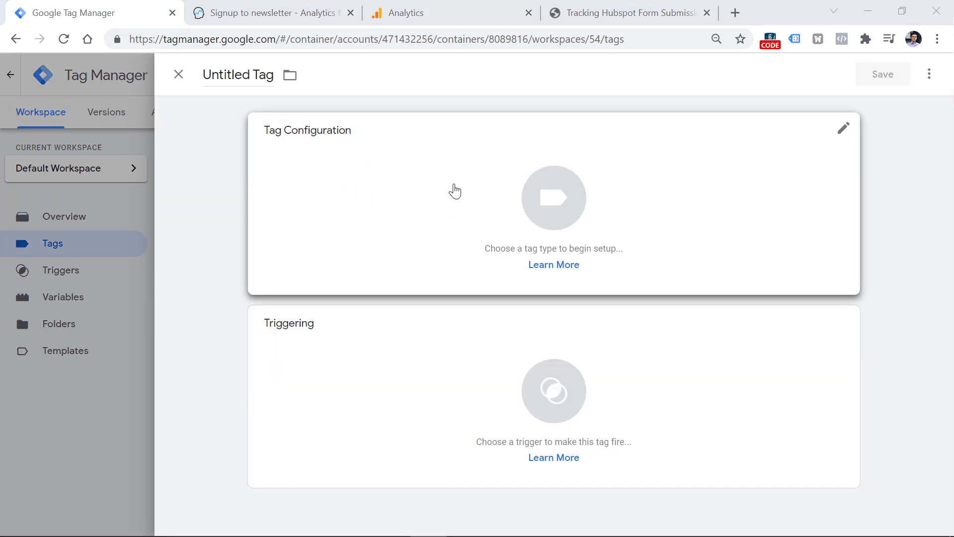
click(454, 191)
scroll(671, 203, down, 8)
scroll(603, 234, up, 4)
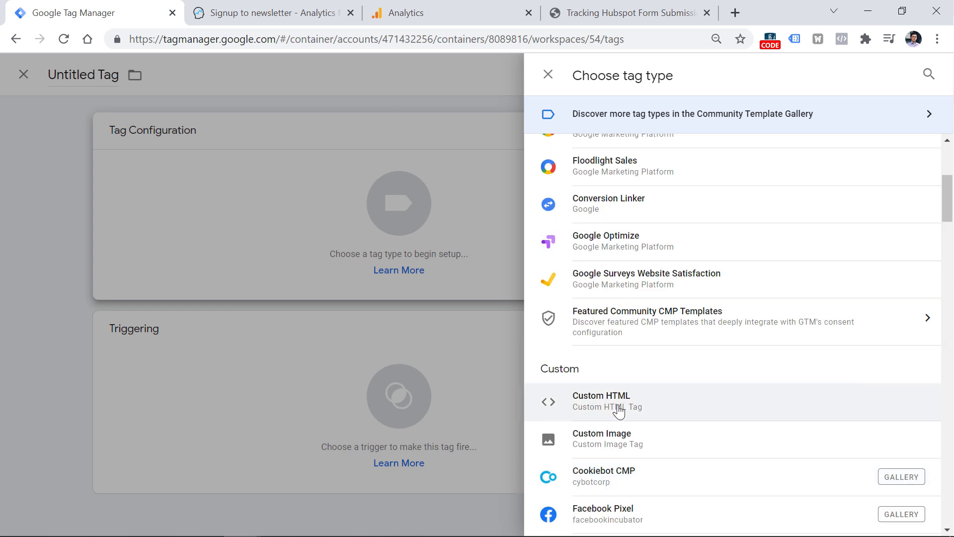
click(619, 412)
key(ctrl+v)
Set the Custom HTML tag to fire on the All Pages trigger.
scroll(270, 298, down, 4)
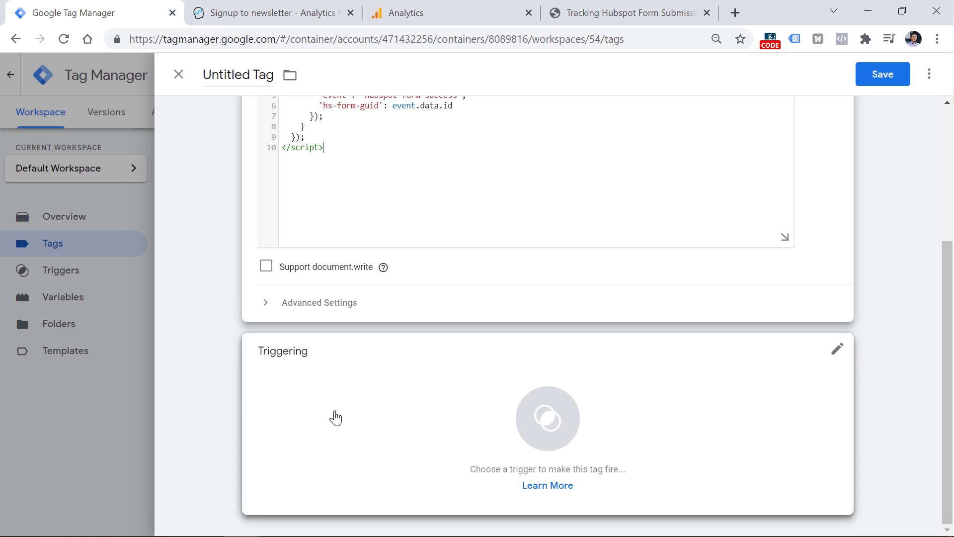
click(360, 413)
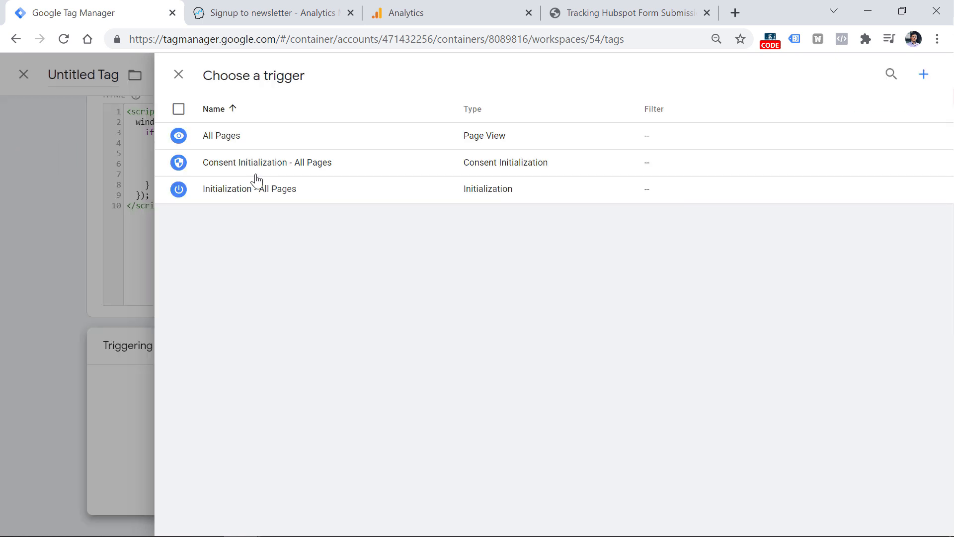
click(229, 143)
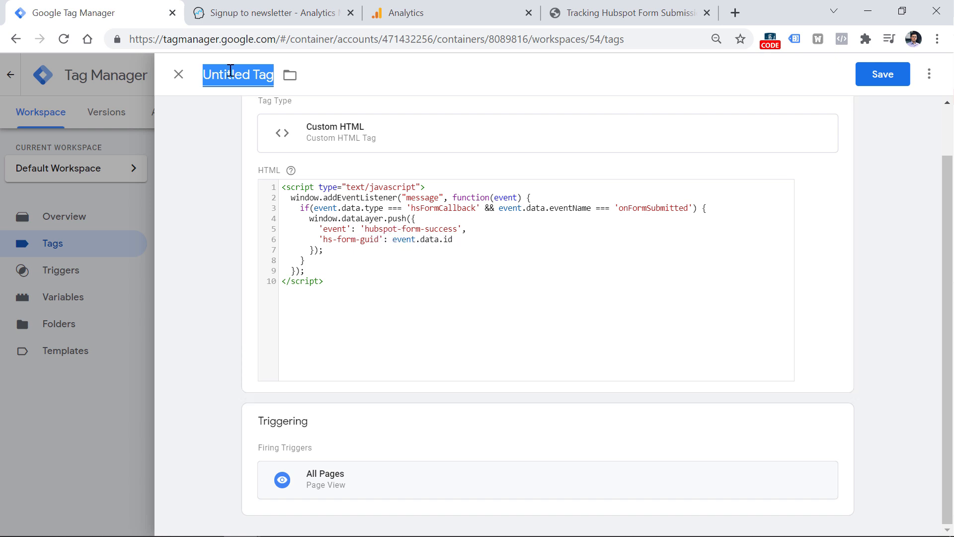
Name the tag "cHTML - Hubspot Listener" and save it.
text(cHTML)
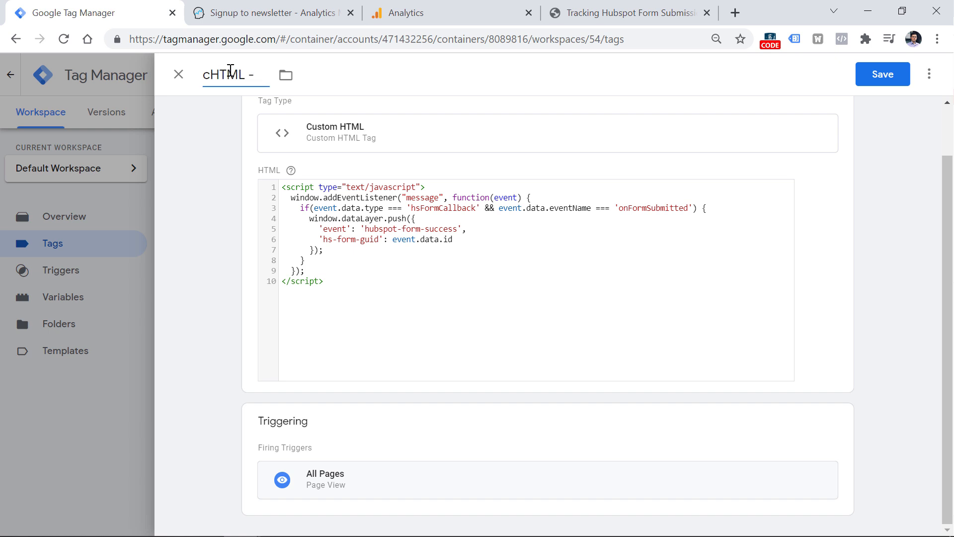
text( - Hubspot Listener)
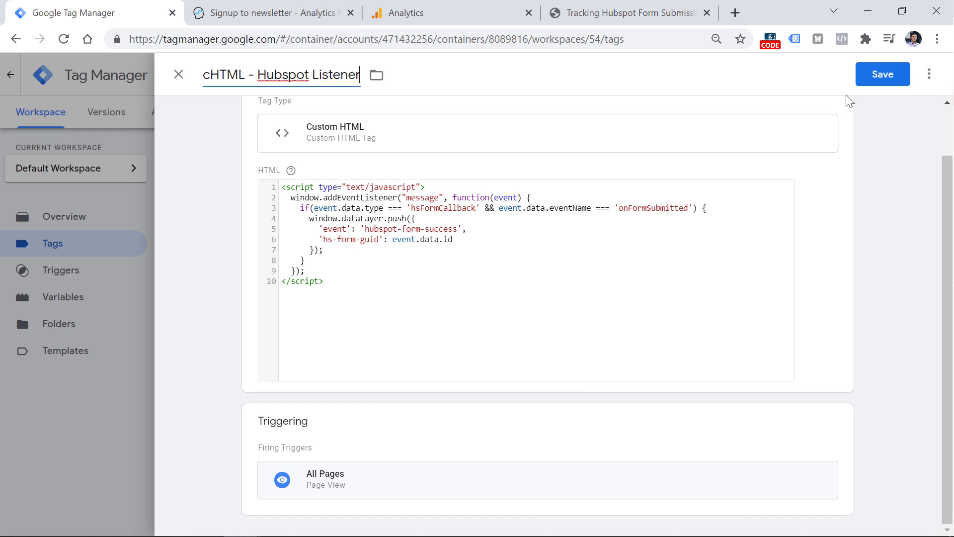
click(882, 74)
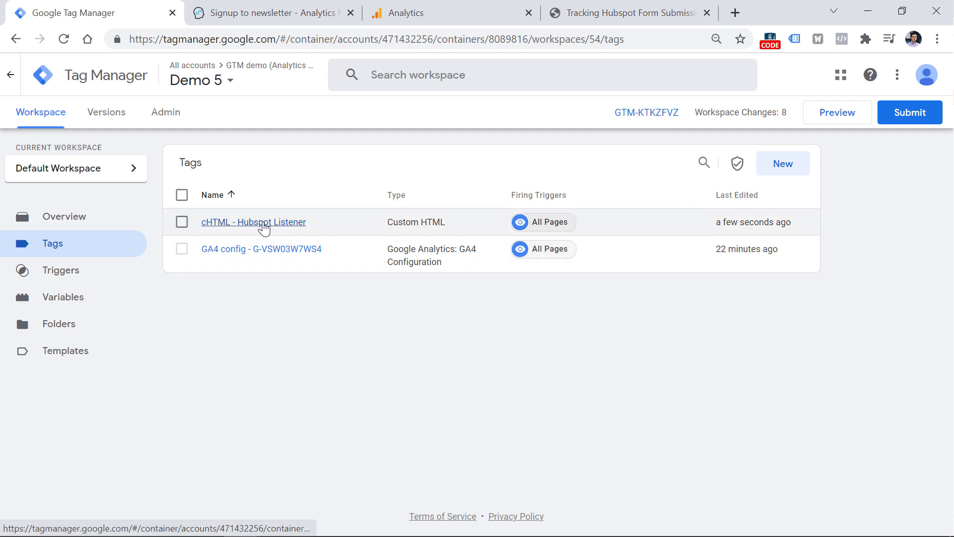
click(838, 115)
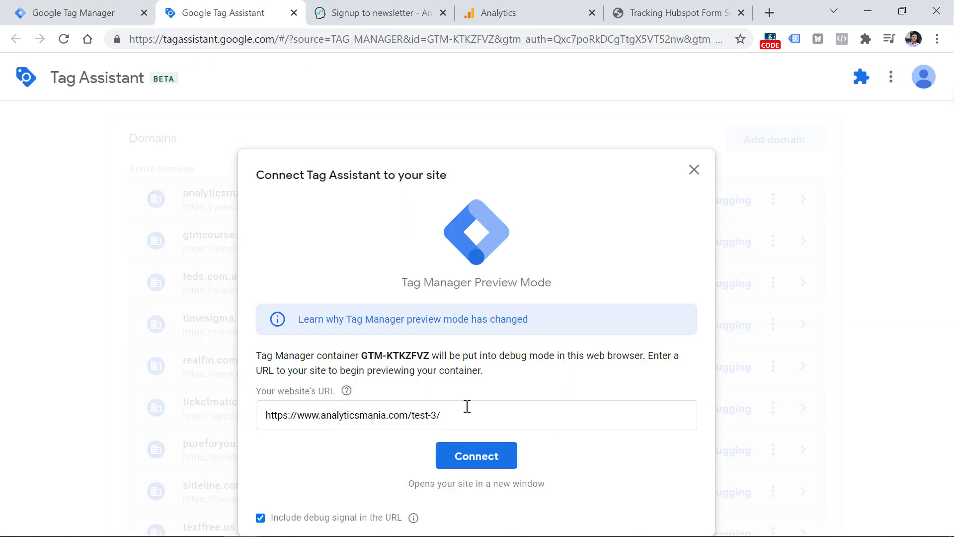
click(475, 456)
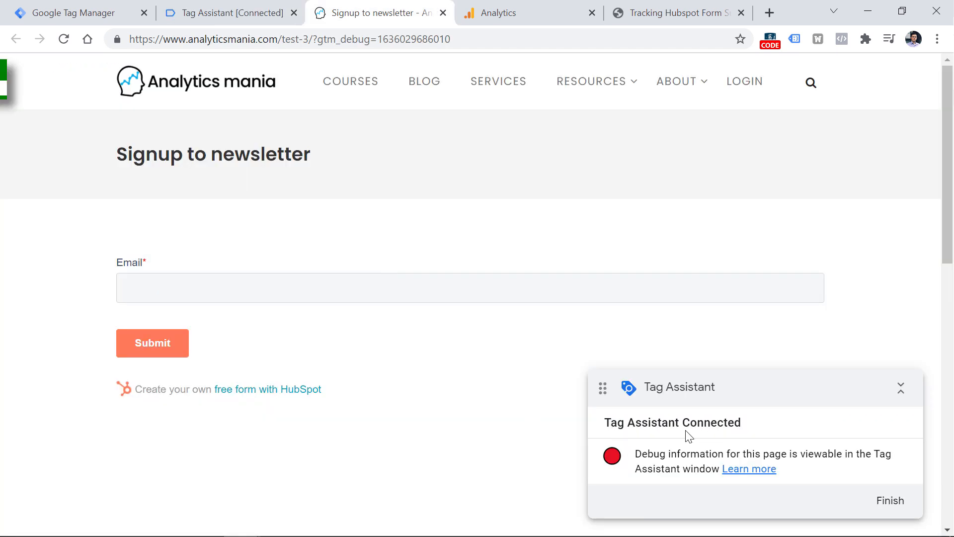
click(219, 284)
text(asd@asd.com)
click(162, 344)
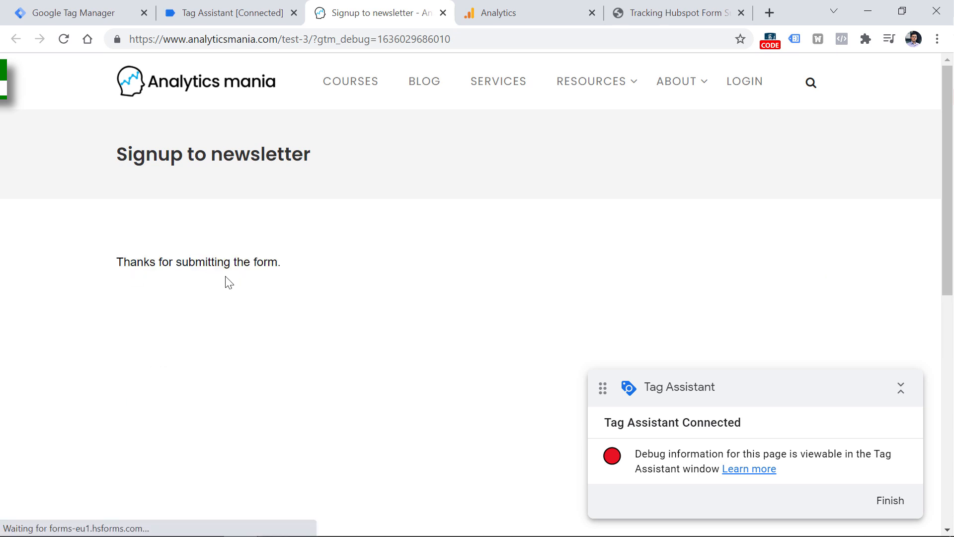
Examine the expanded API call of the hubspot-form-success event in Tag Assistant.
click(232, 11)
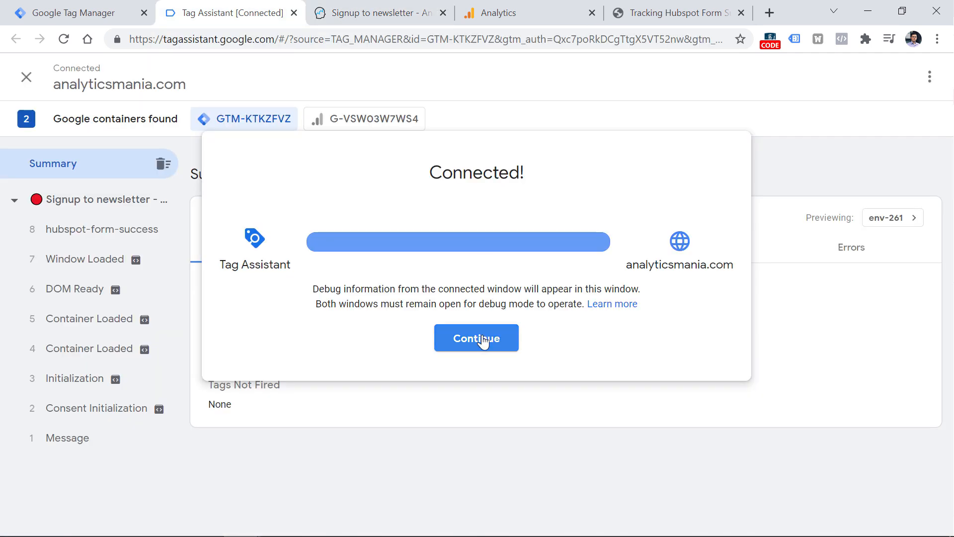
click(479, 336)
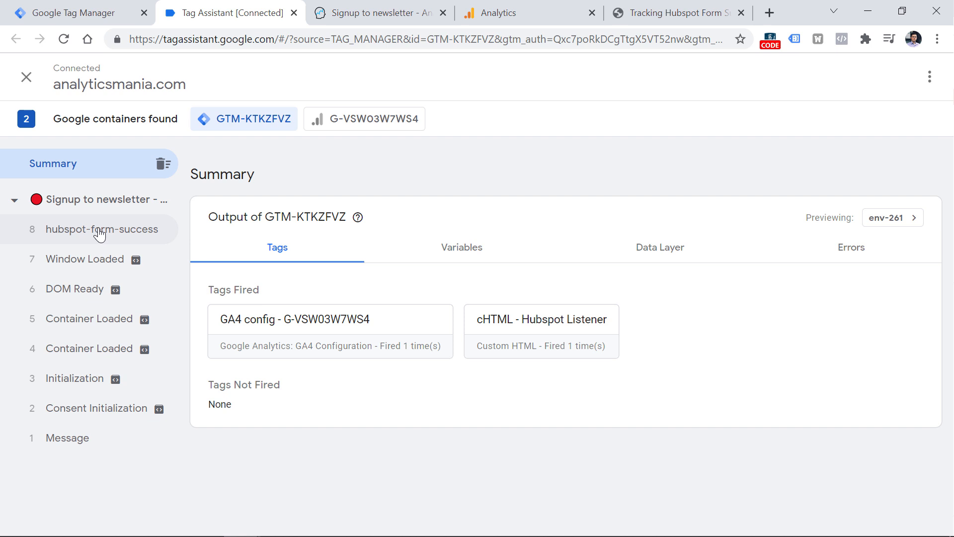
key(ctrl+Tab)
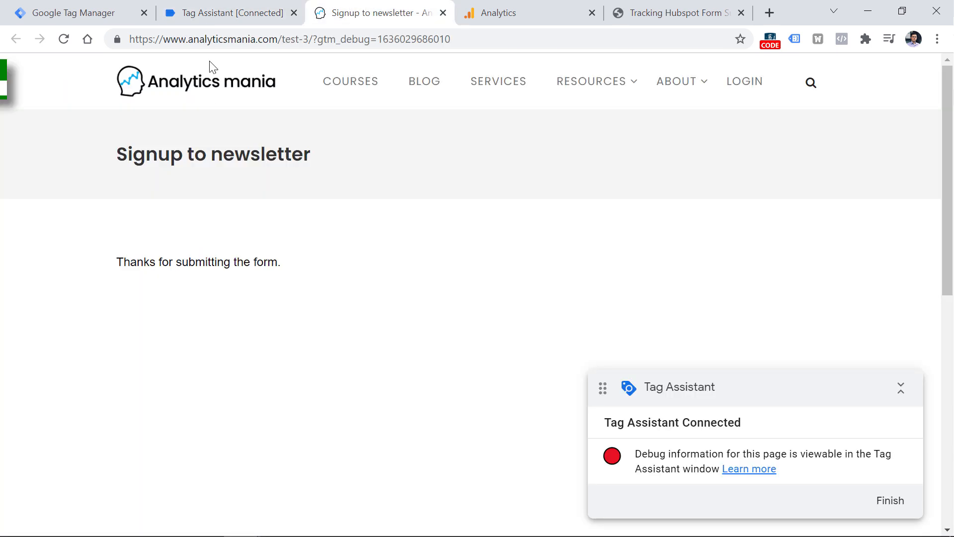
key(ctrl+shift+Tab)
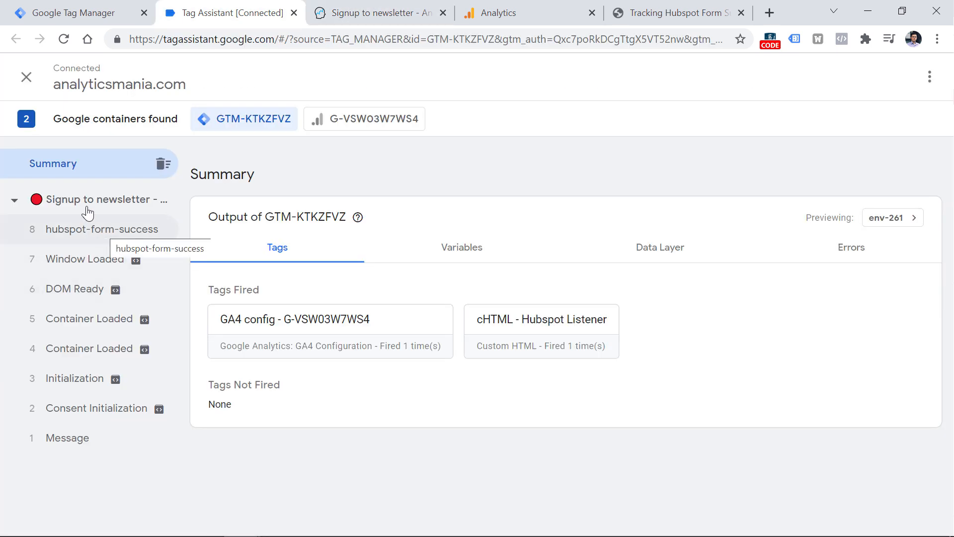
click(103, 233)
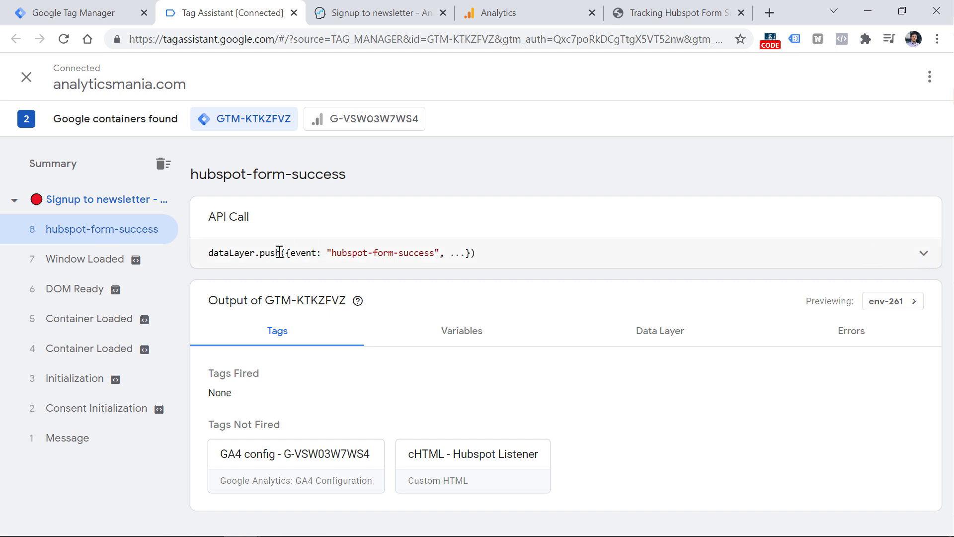
click(924, 253)
drag(261, 266, 365, 267)
click(366, 267)
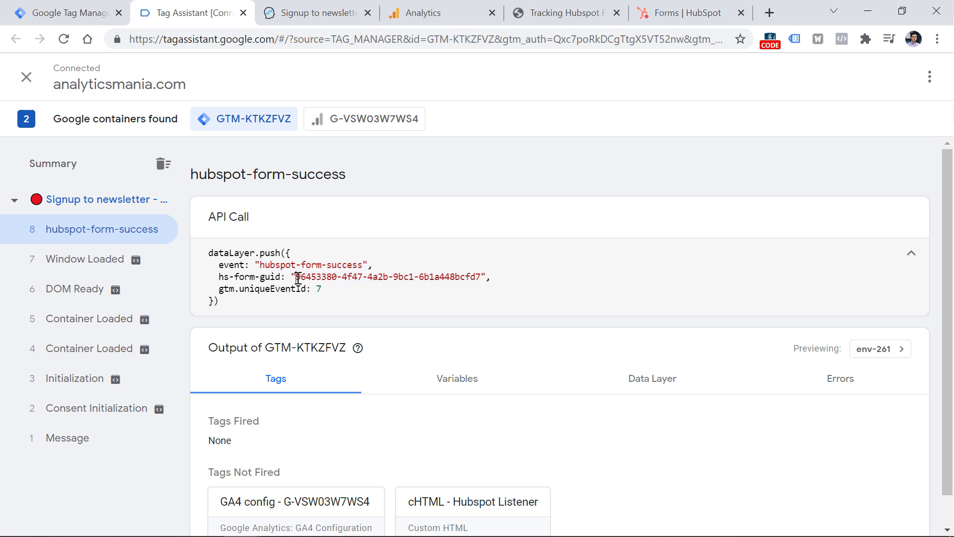
Compare the event's hs-form-guid value with the form ID in the HubSpot form page's URL.
drag(298, 278, 481, 277)
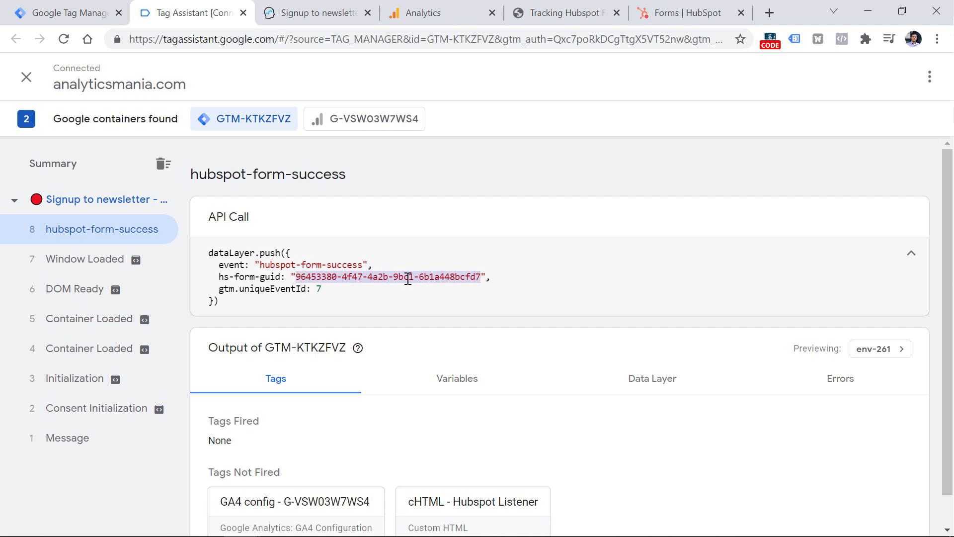
click(688, 17)
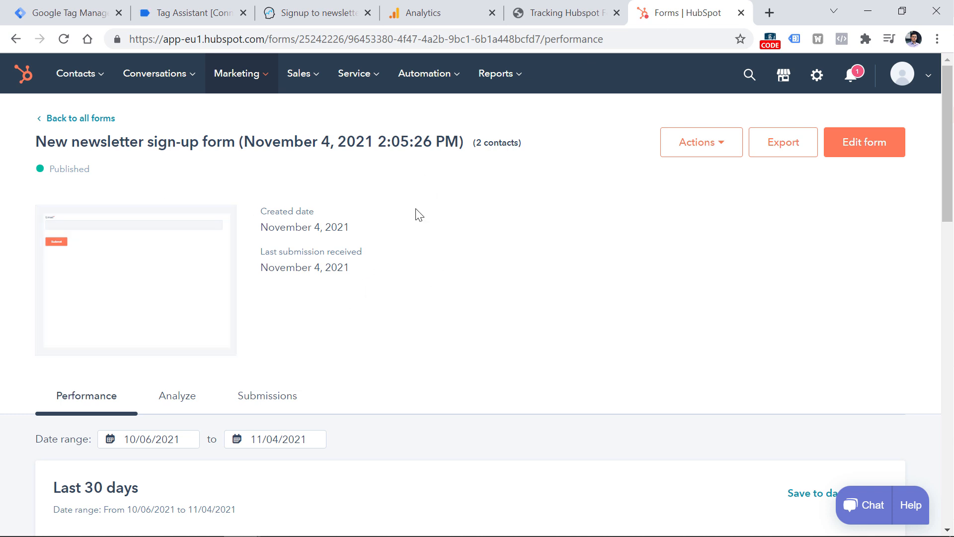
drag(349, 39, 542, 38)
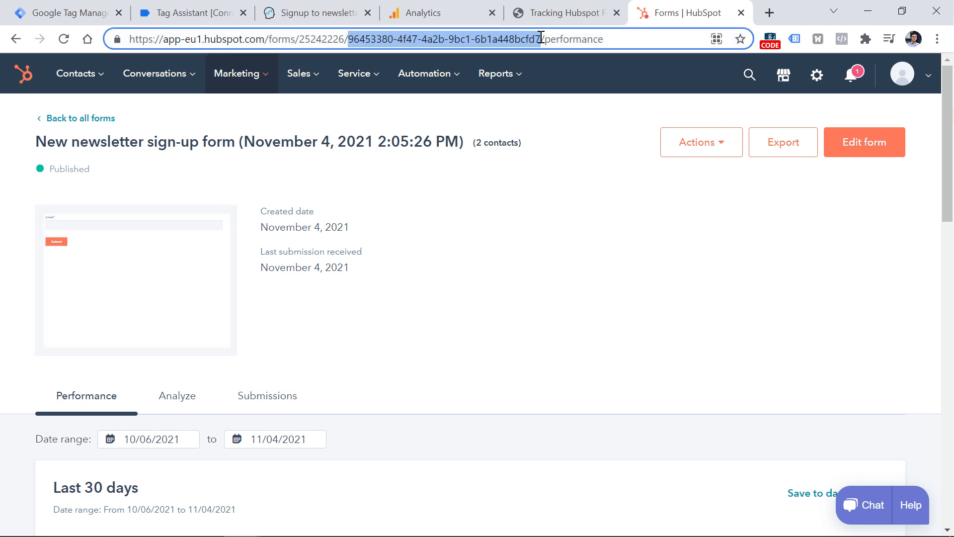
key(ctrl+2)
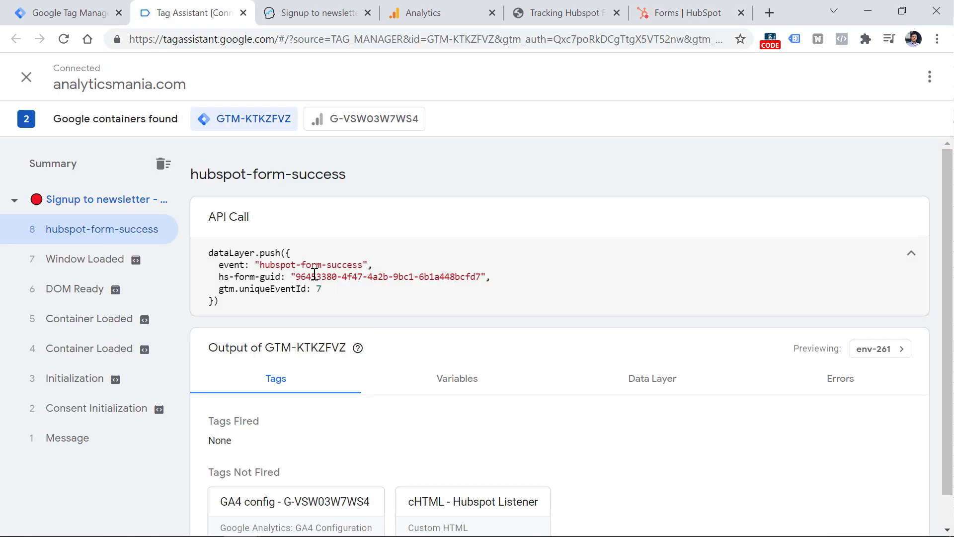
Create a new trigger of the Custom Event type in Google Tag Manager.
click(68, 11)
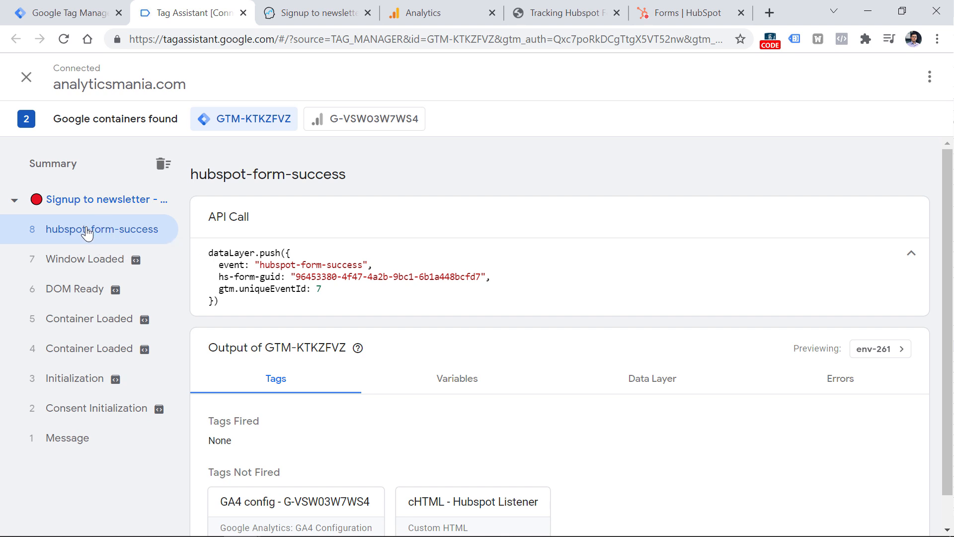
click(70, 13)
click(70, 270)
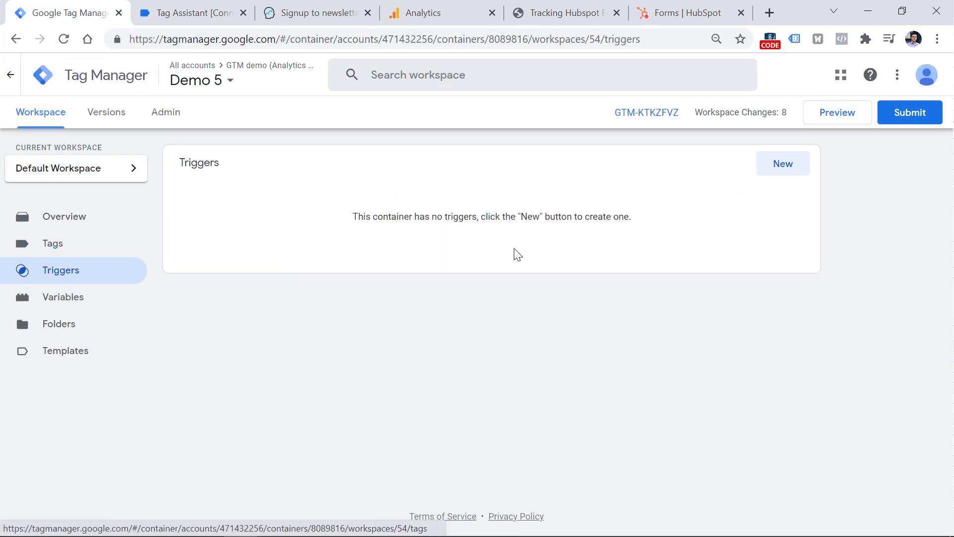
click(784, 169)
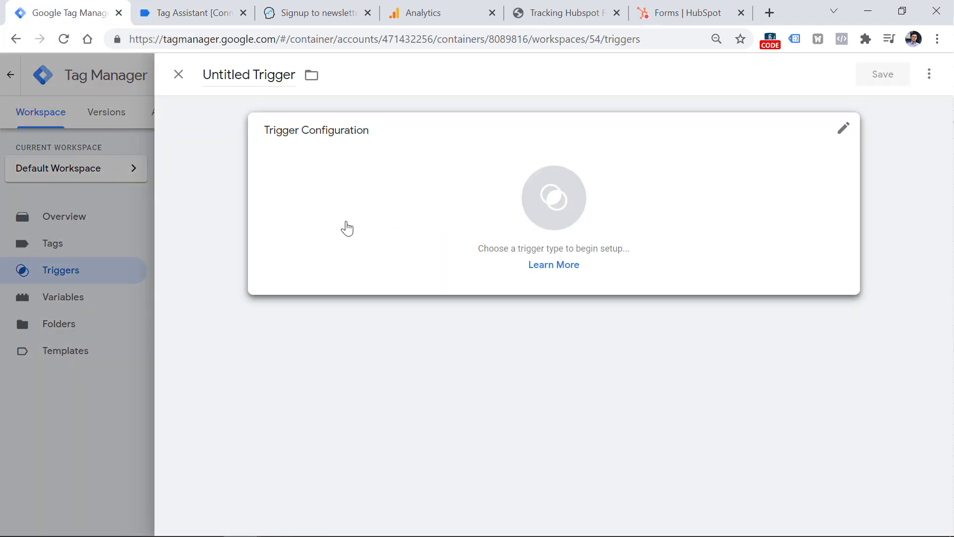
click(351, 191)
scroll(621, 351, down, 5)
click(609, 434)
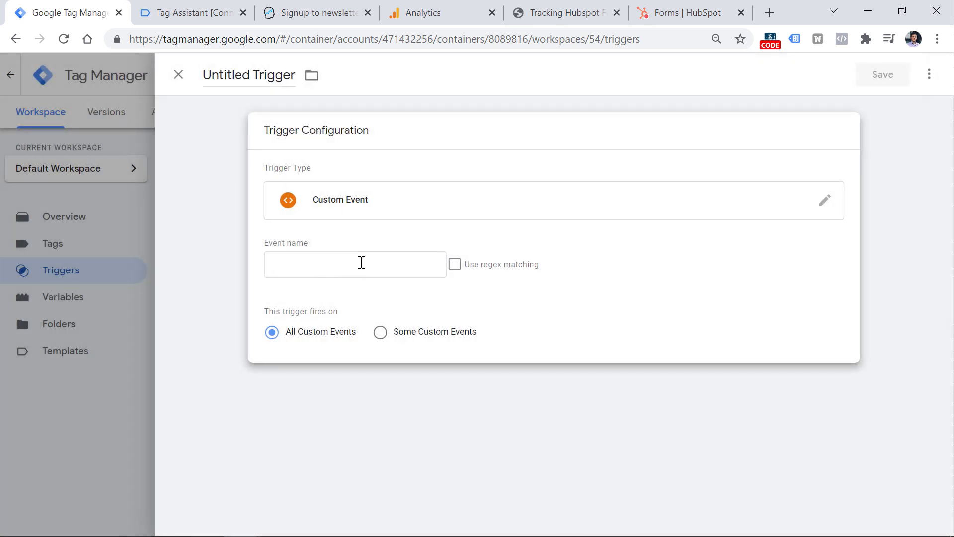
Copy the event name hubspot-form-success from Tag Assistant's API call and use it as the trigger's event name.
click(198, 15)
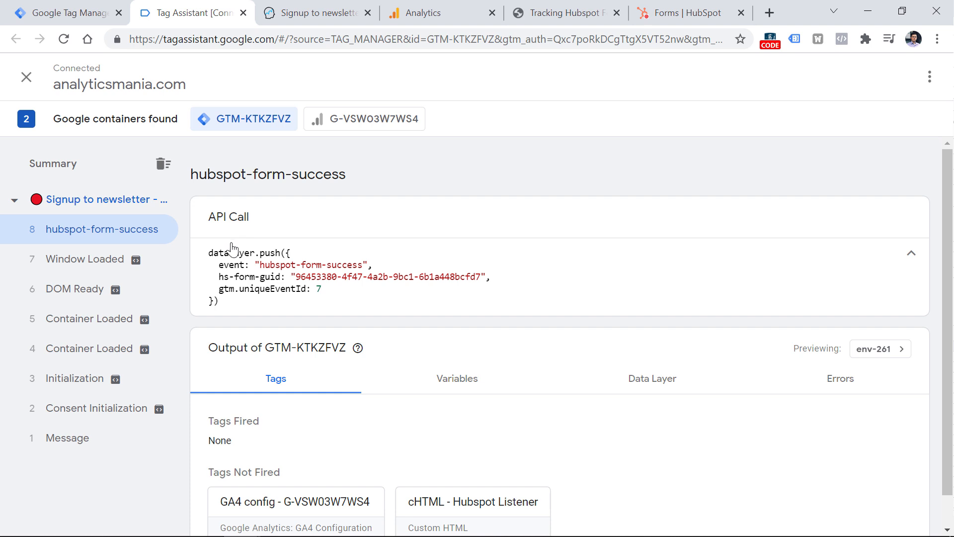
drag(219, 265, 386, 260)
click(342, 265)
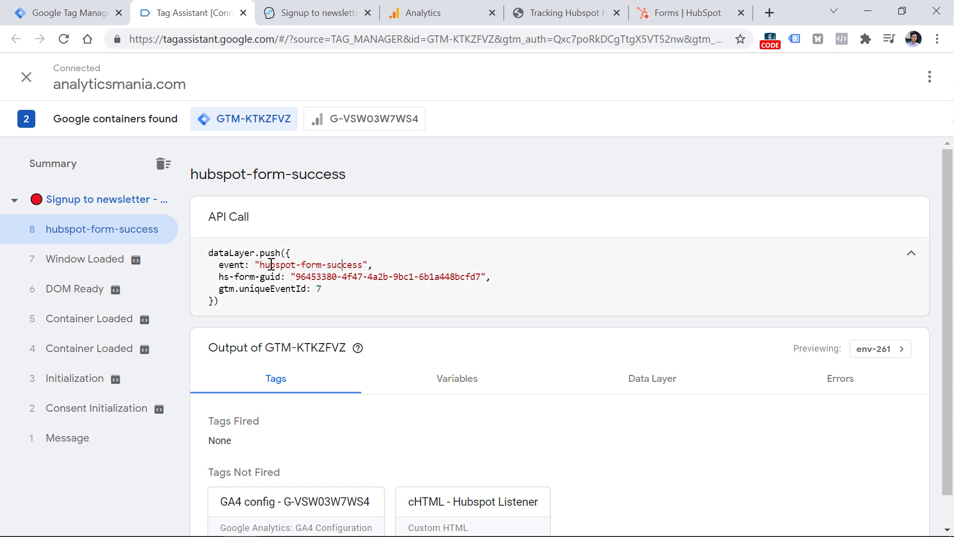
drag(263, 264, 362, 265)
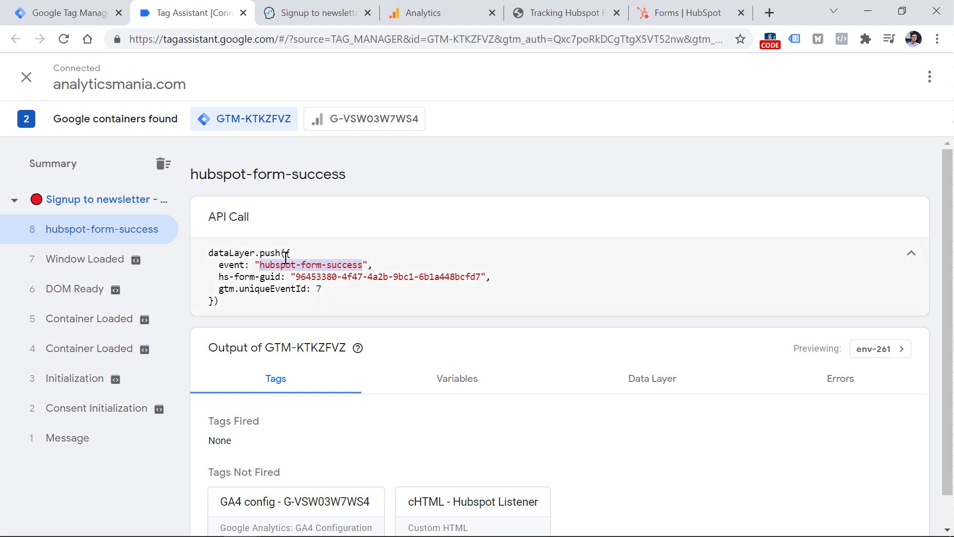
drag(261, 260, 257, 264)
key(ctrl+c)
key(ctrl+shift+Tab)
key(ctrl+v)
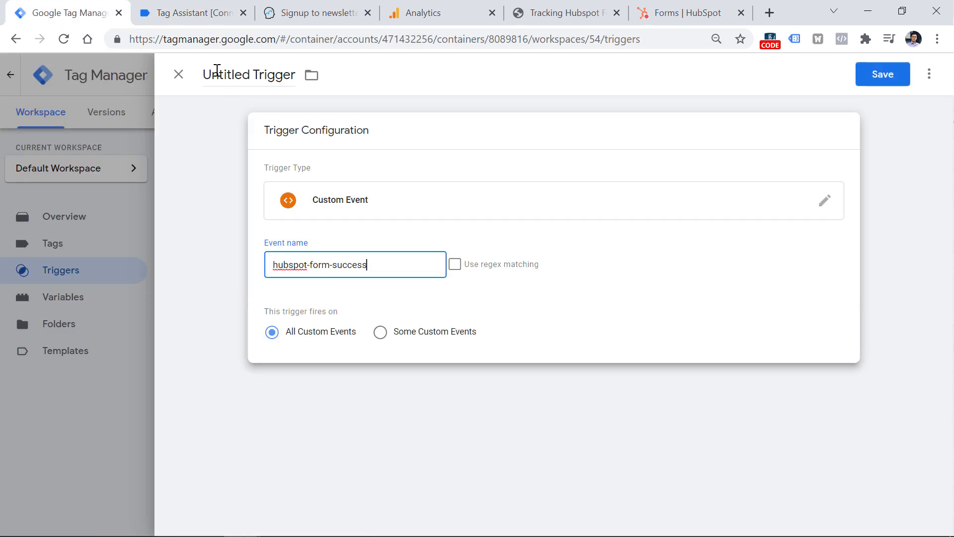
Name the trigger "custom - hubspot-form-success".
click(246, 82)
text(custom -)
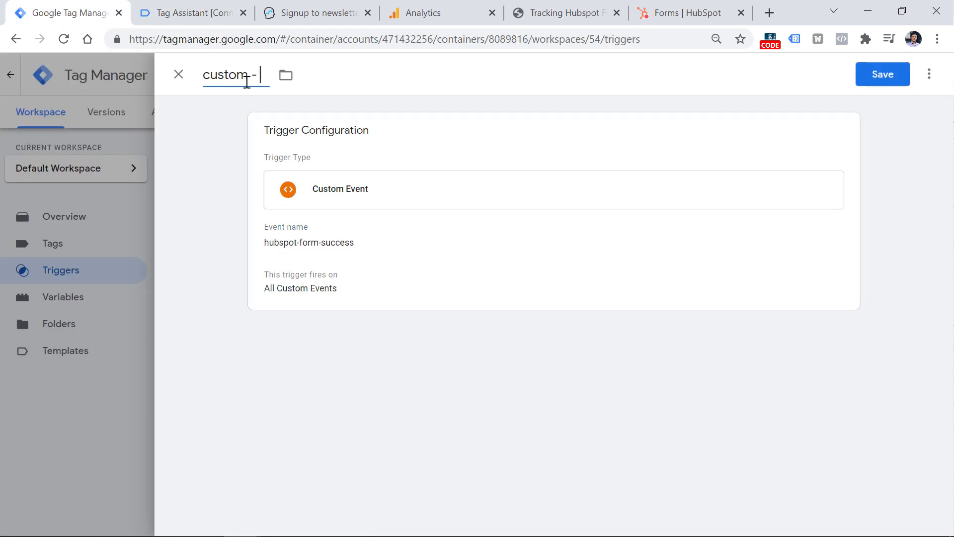
key(ctrl+v)
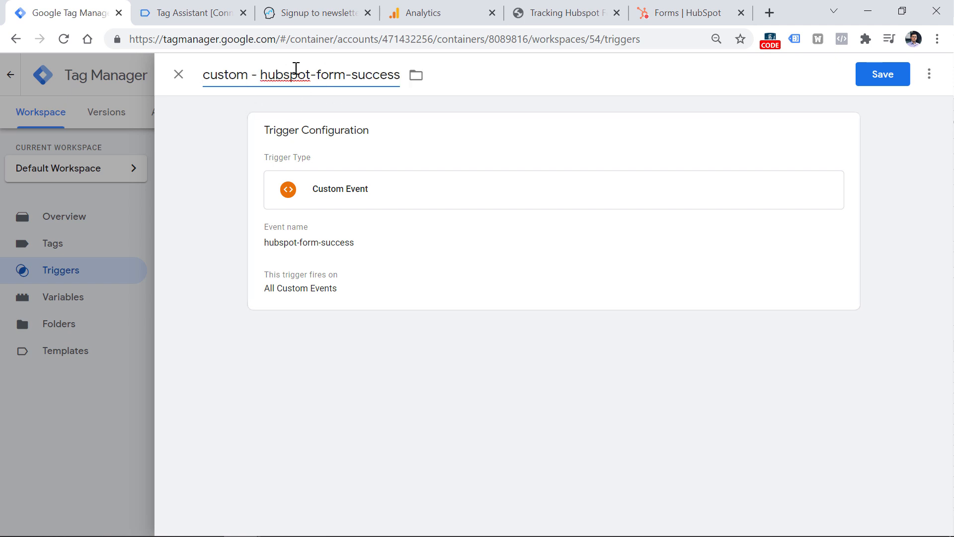
Save the hubspot-form-success custom event trigger.
click(347, 250)
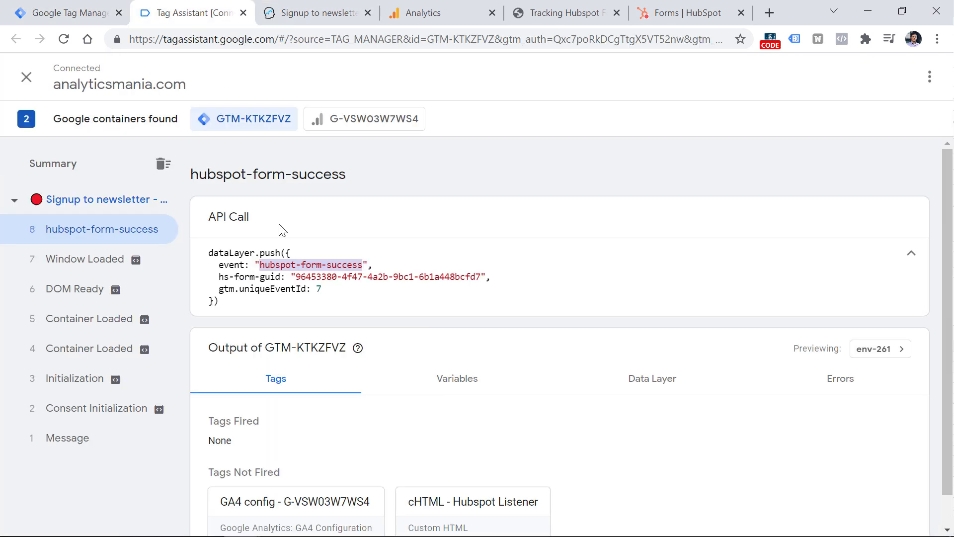
click(882, 76)
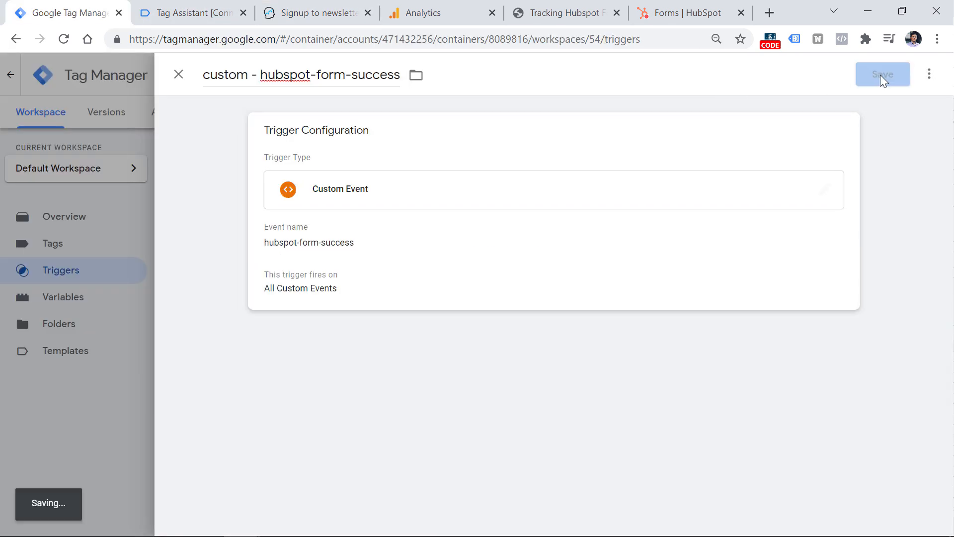
Switch to Tag Assistant and examine the hs-form-guid value in the hubspot-form-success event's API call.
click(198, 6)
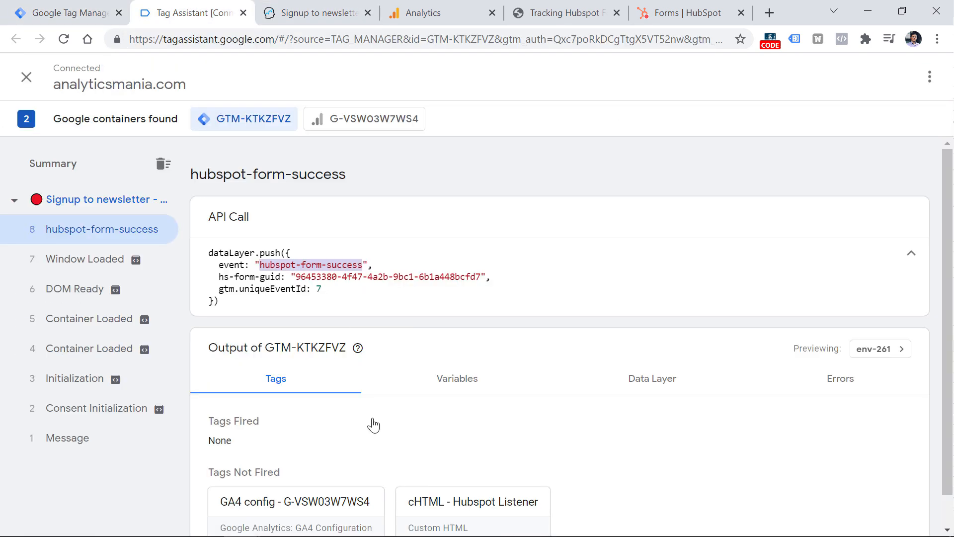
drag(296, 277, 481, 280)
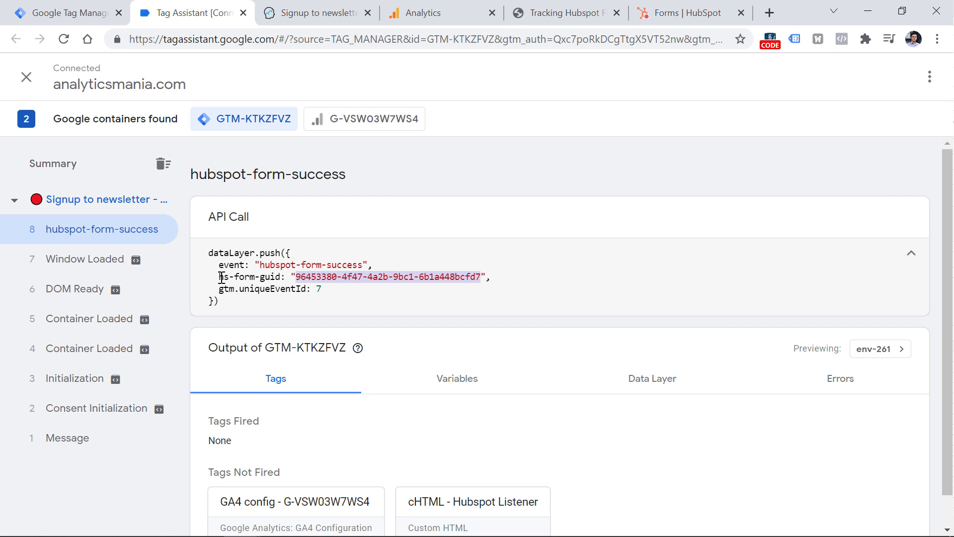
drag(294, 277, 477, 277)
Create a new user-defined variable of the Data Layer Variable type in Google Tag Manager.
click(64, 12)
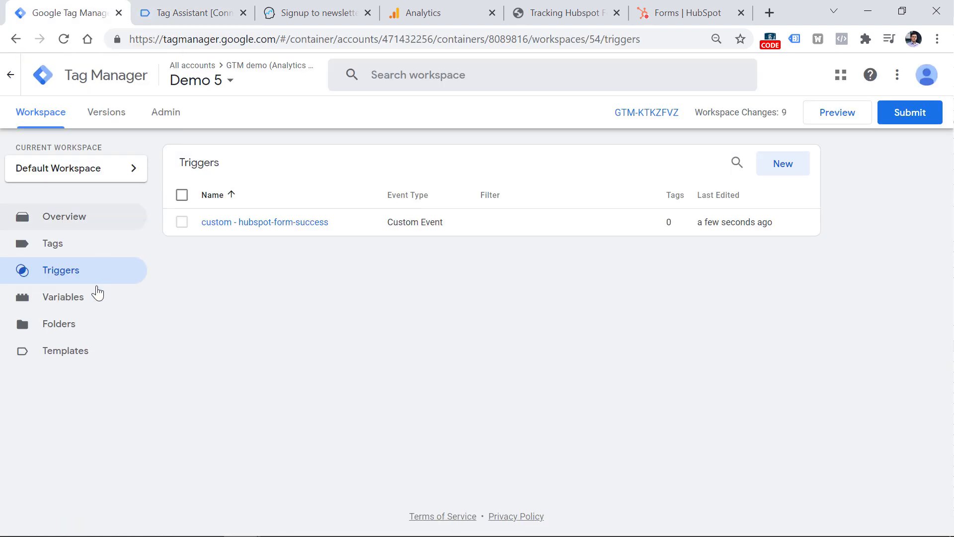
click(63, 298)
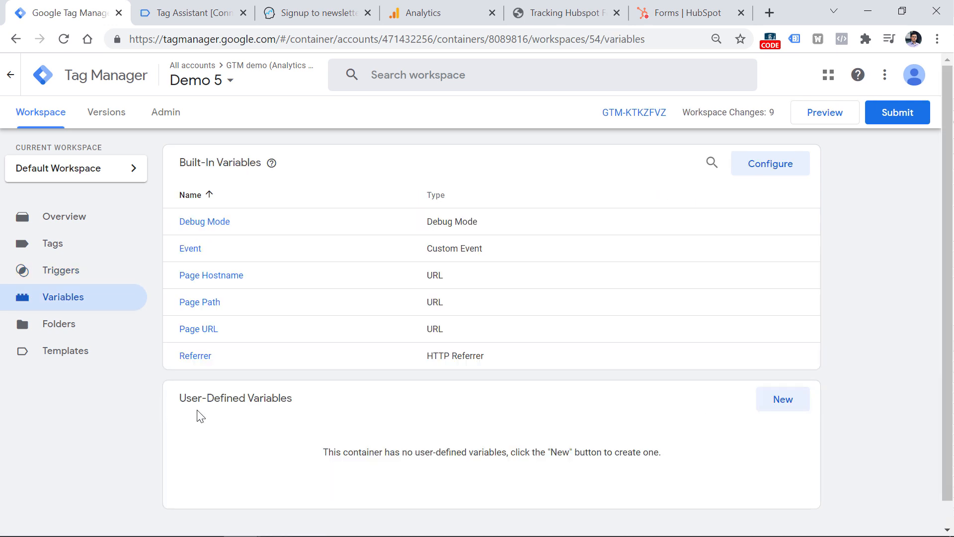
click(784, 404)
click(350, 177)
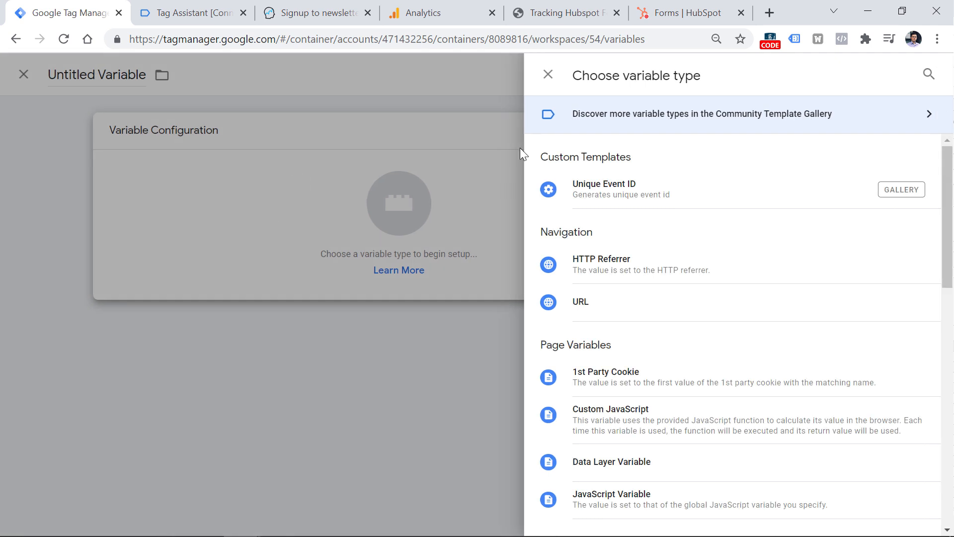
click(616, 461)
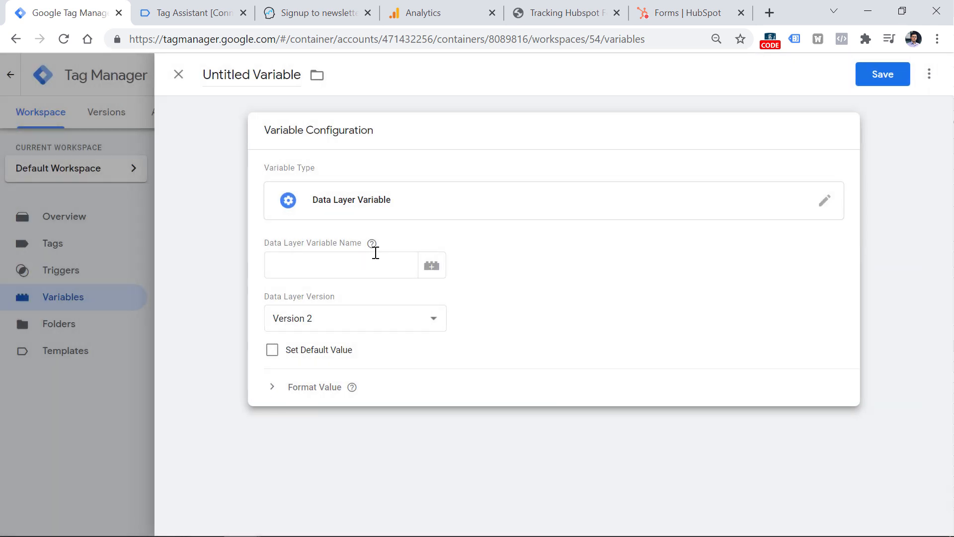
Copy the key hs-form-guid from Tag Assistant's API call and use it as the variable's Data Layer Variable Name.
click(194, 12)
drag(222, 276, 283, 276)
key(ctrl+shift+Tab)
click(200, 15)
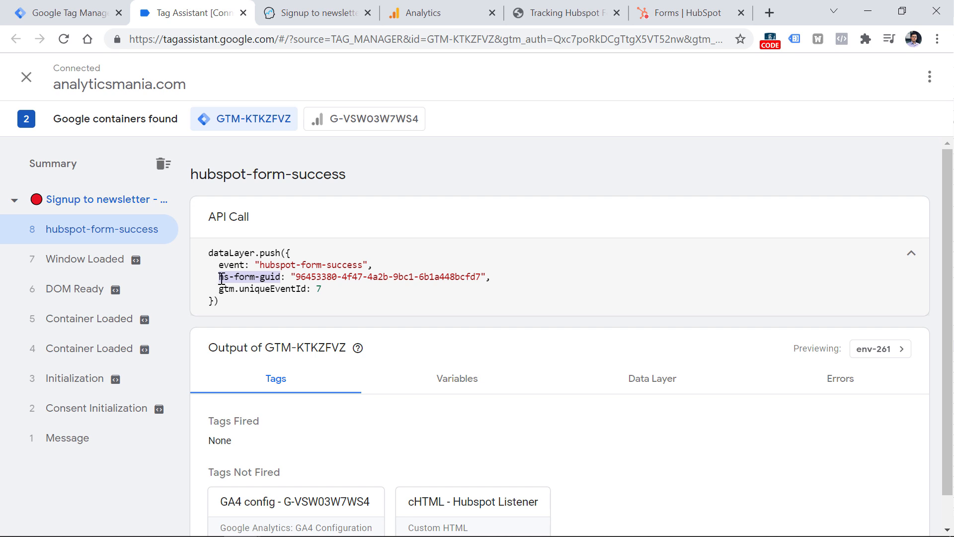
key(ctrl+shift+Tab)
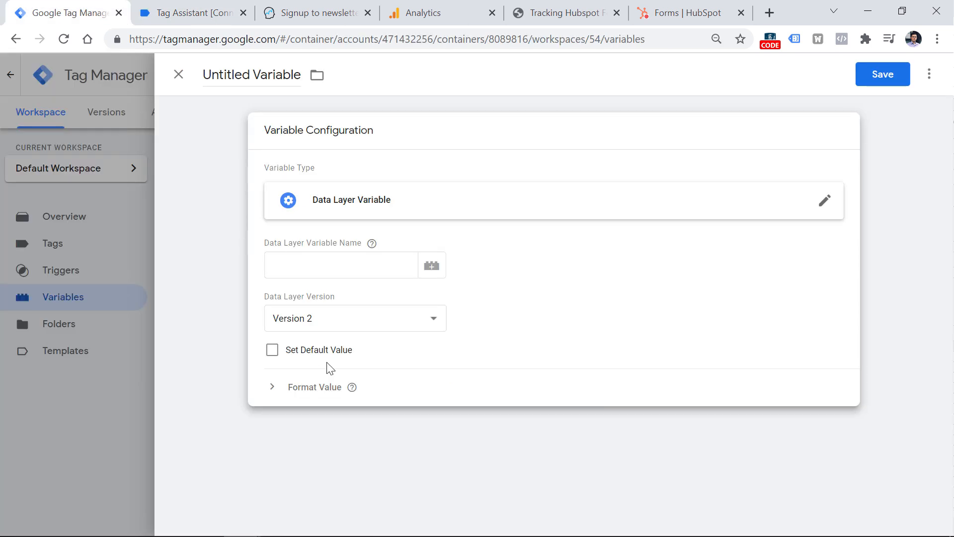
click(194, 15)
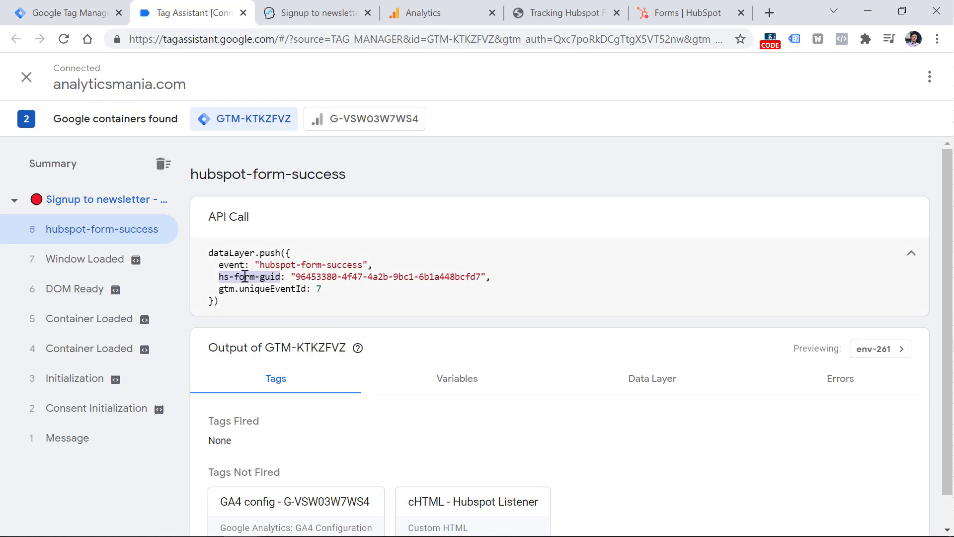
click(221, 279)
drag(219, 277, 279, 278)
click(102, 6)
click(293, 271)
key(ctrl+v)
Name the variable "dlv - hs-form-guid" and save it.
double_click(247, 75)
triple_click(247, 75)
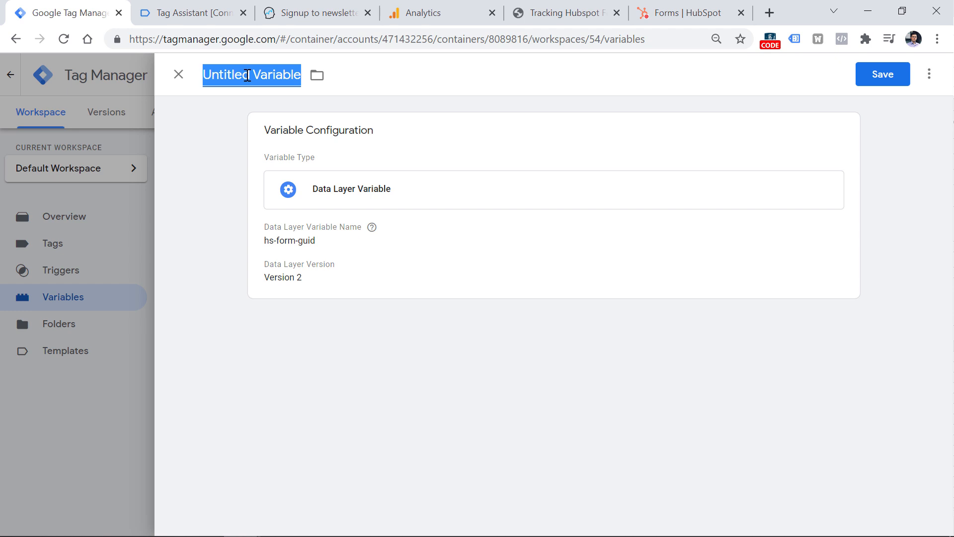
text(d)
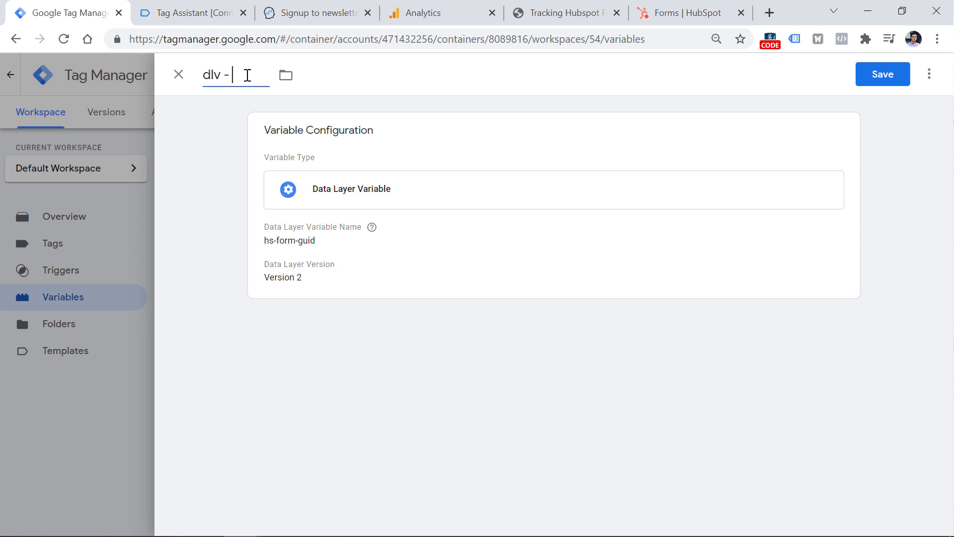
text(lv -)
key(ctrl+v)
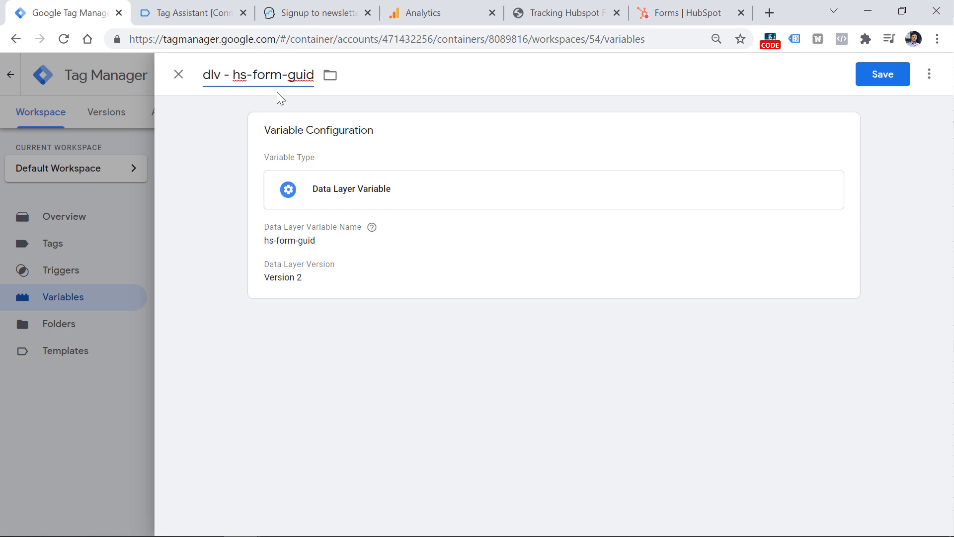
click(879, 82)
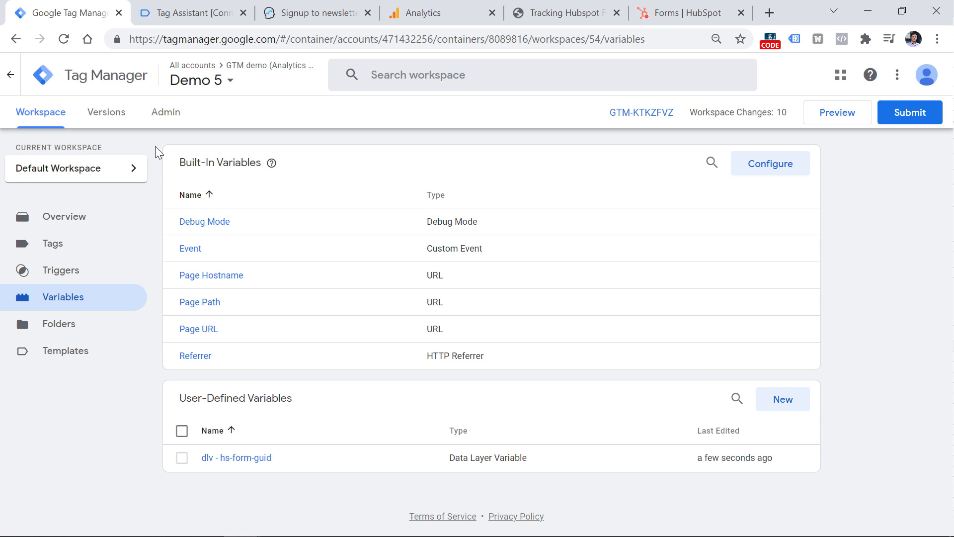
Create a new tag of the Google Analytics: GA4 Event type in Google Tag Manager.
click(201, 13)
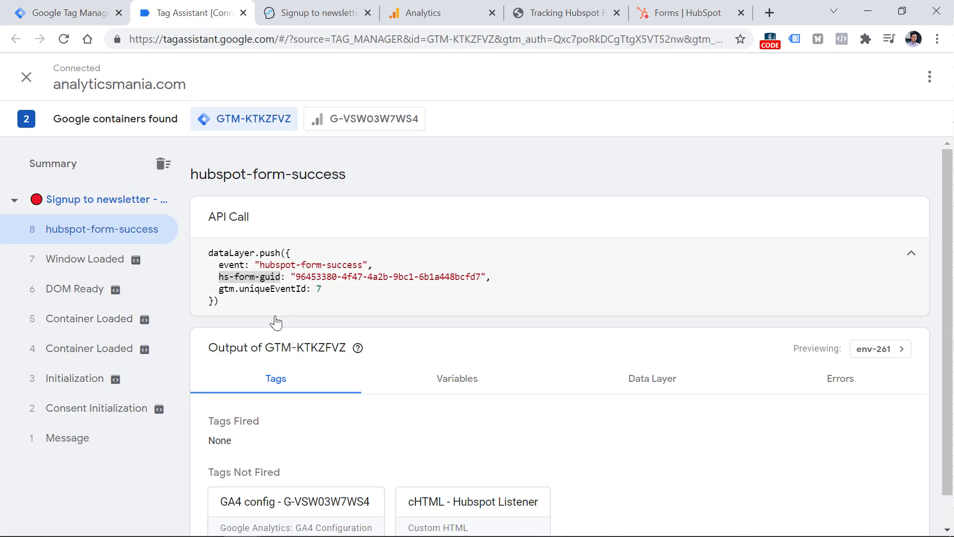
click(72, 11)
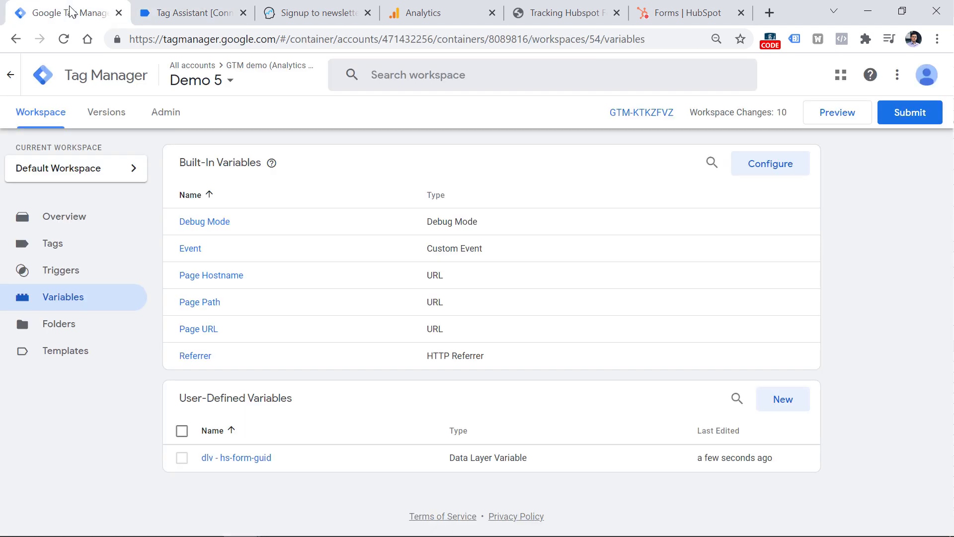
click(47, 245)
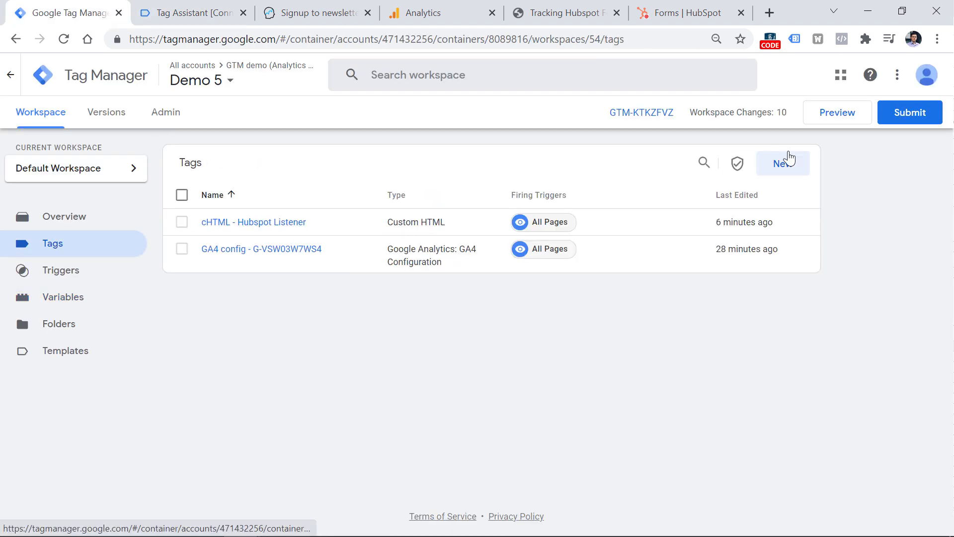
click(783, 164)
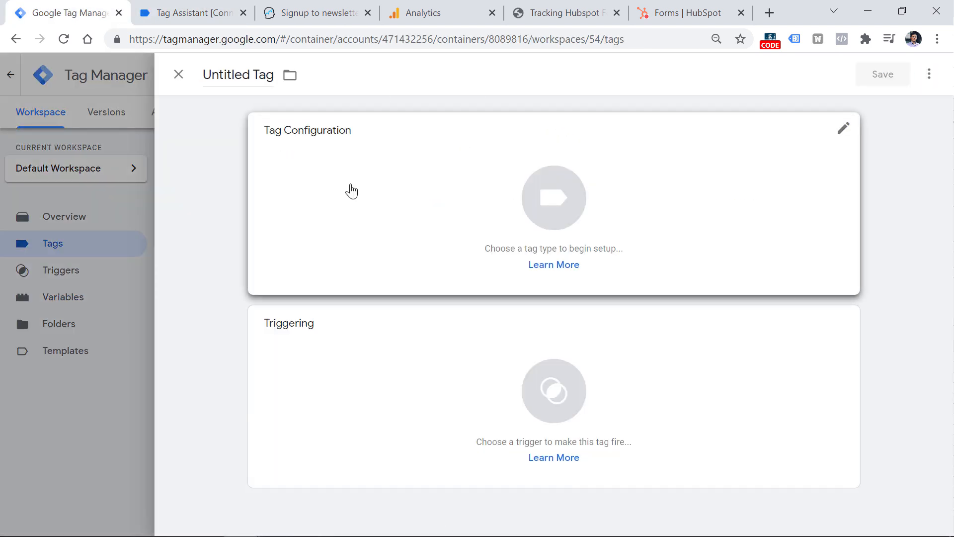
click(346, 185)
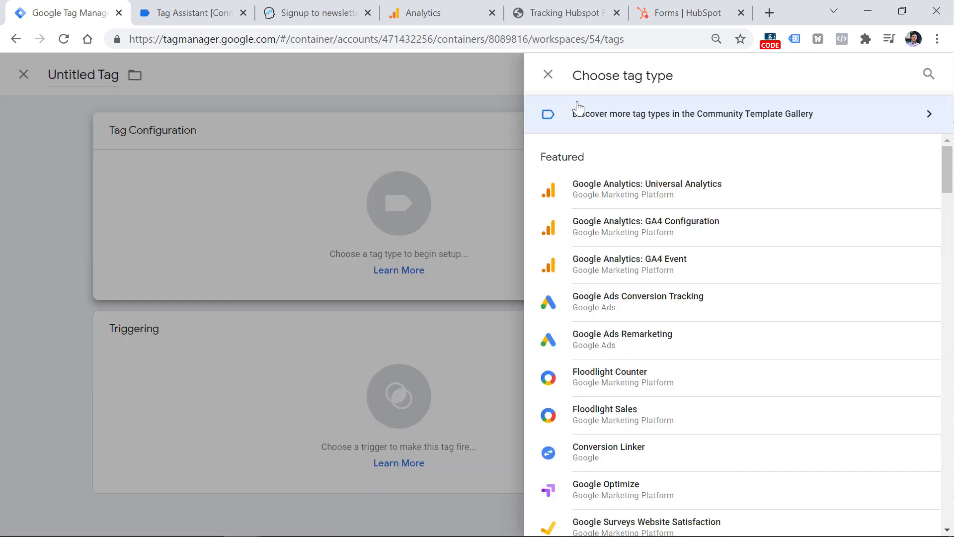
click(616, 271)
Set the tag's configuration tag to "GA4 config - G-VSW03W7WS4" and its event name to generate_lead.
click(343, 268)
click(321, 307)
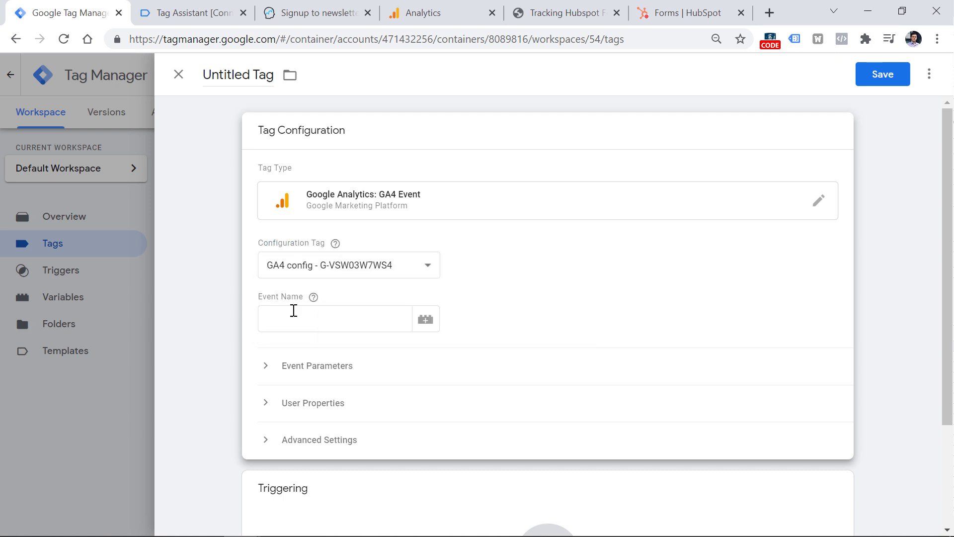
click(326, 318)
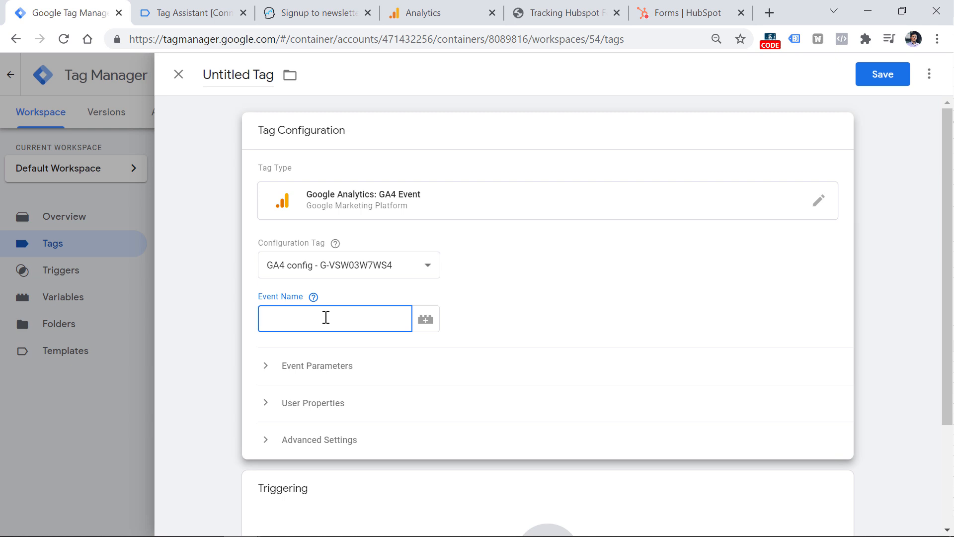
text(generate_lead)
Check the hs-form-guid key in Tag Assistant and add an event parameter named form_id to the GA4 event tag.
click(206, 12)
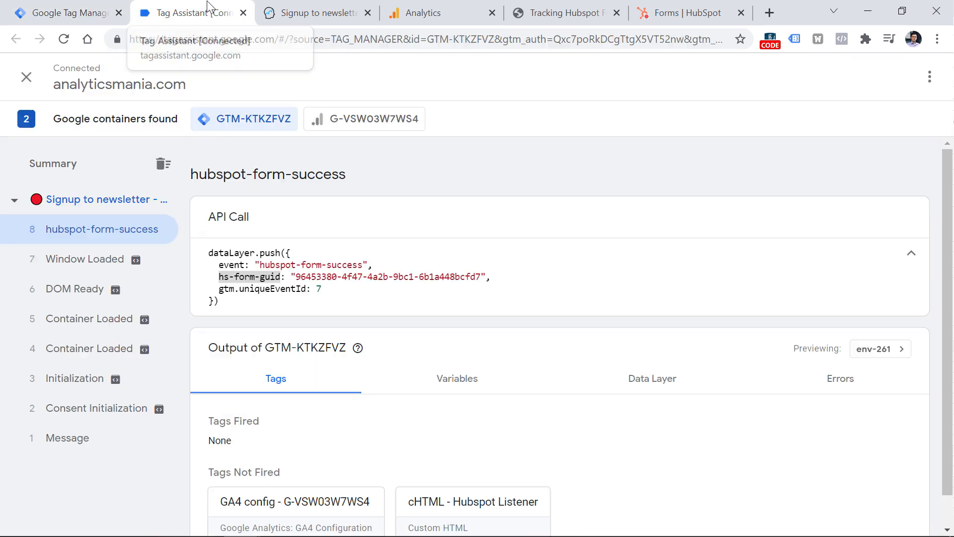
drag(221, 277, 280, 277)
click(70, 12)
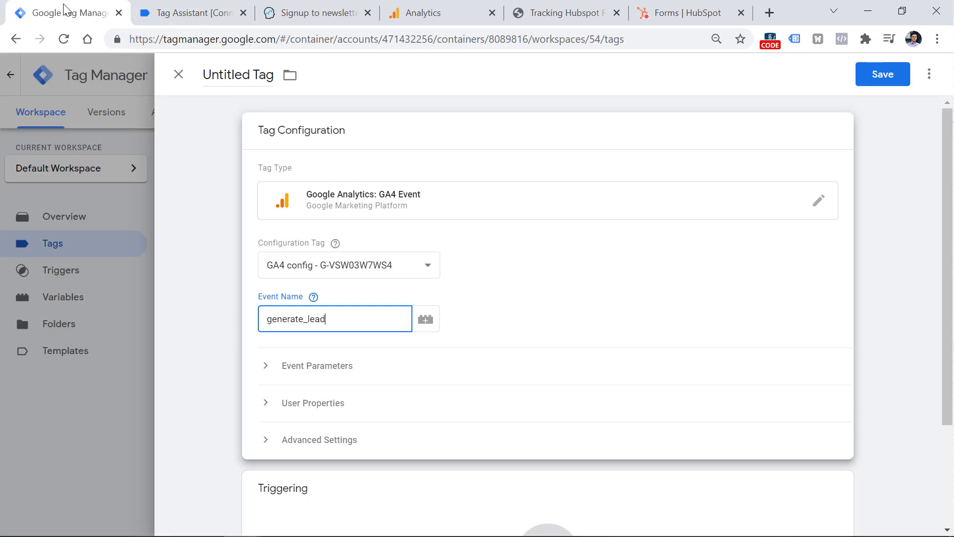
click(316, 373)
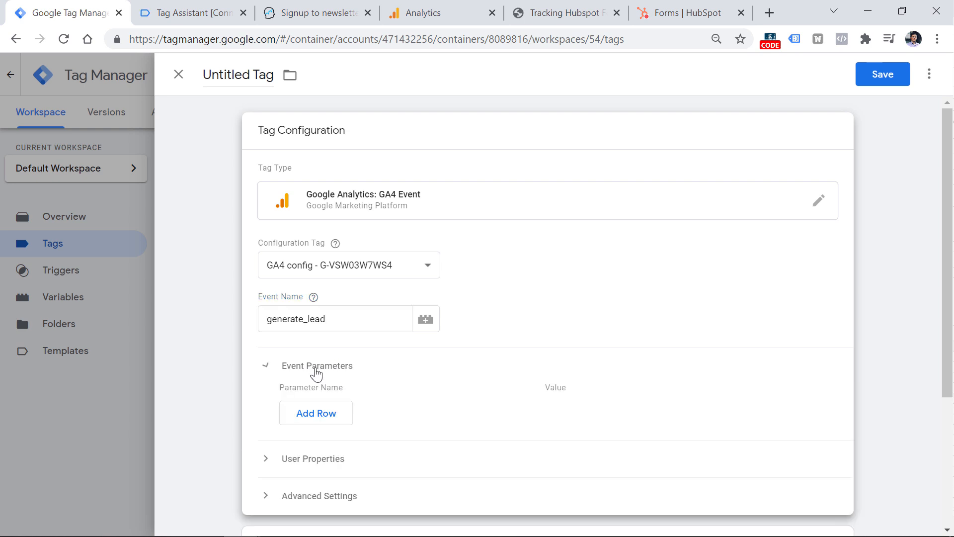
click(317, 413)
click(362, 405)
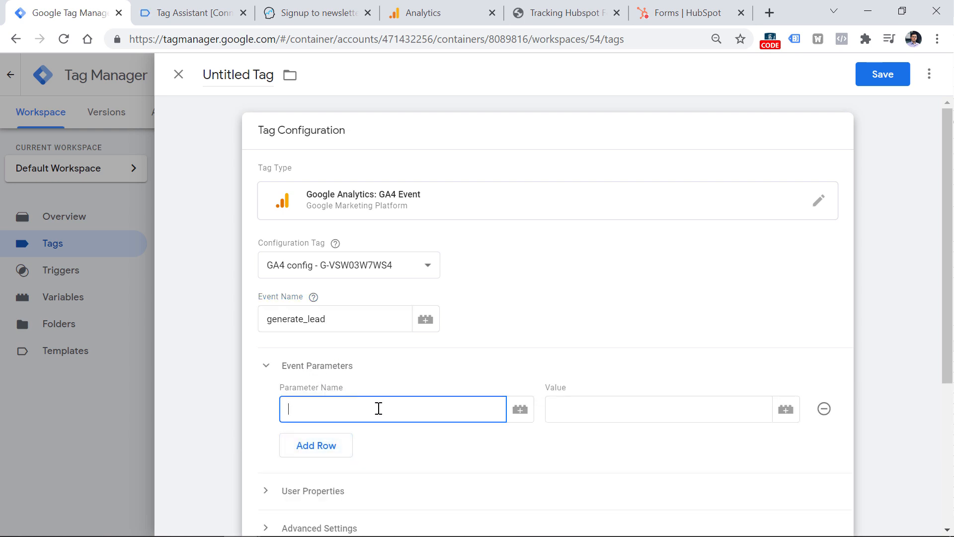
text(form_id)
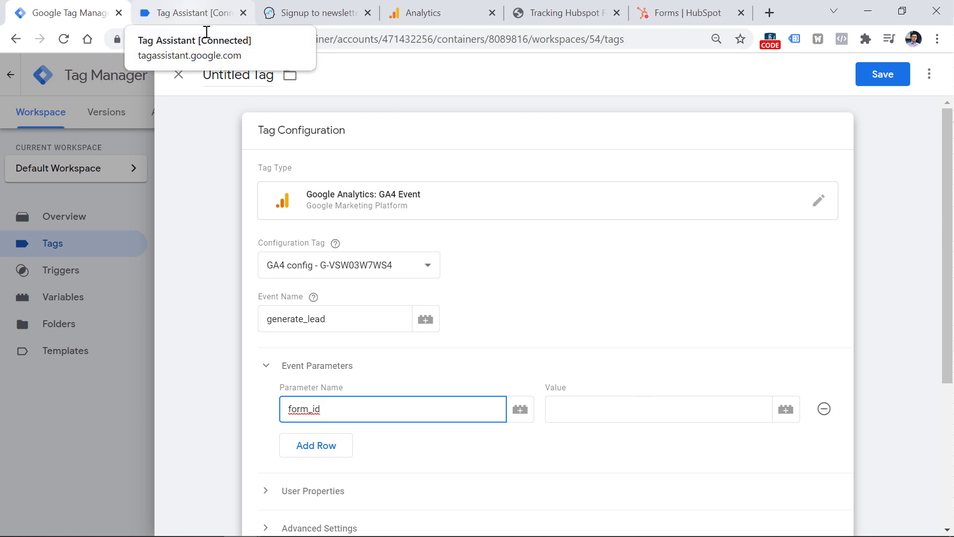
Set the form_id parameter's value to the variable "dlv - hs-form-guid".
click(164, 10)
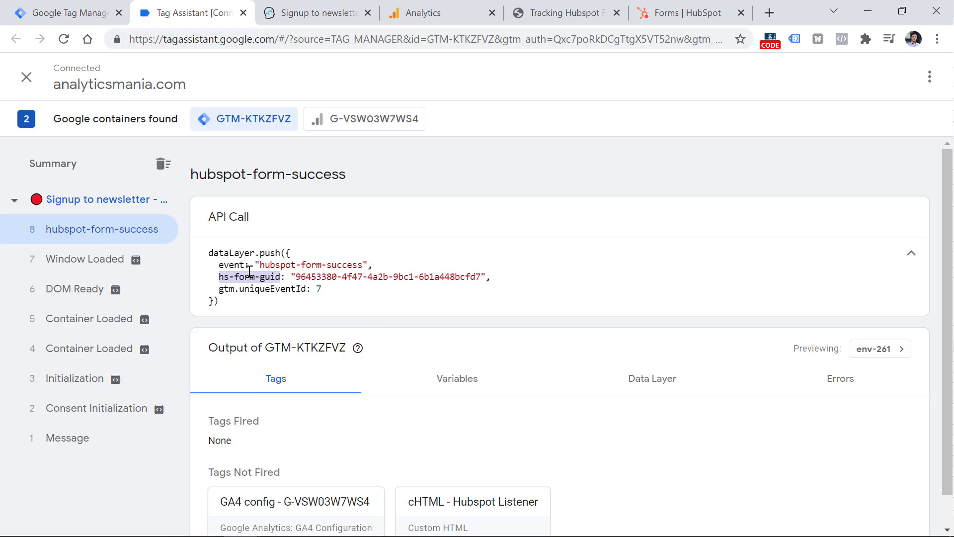
click(222, 279)
drag(219, 279, 280, 279)
click(69, 13)
click(649, 408)
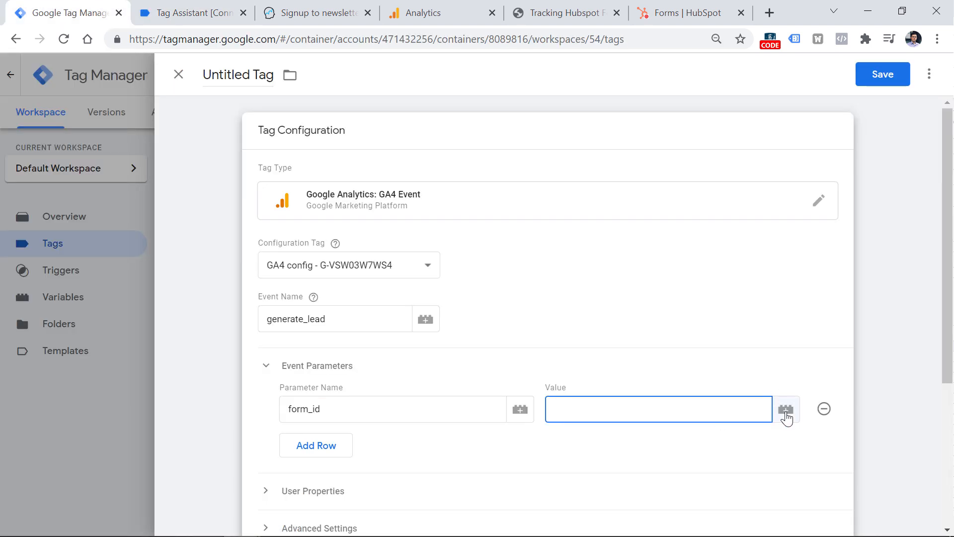
click(786, 409)
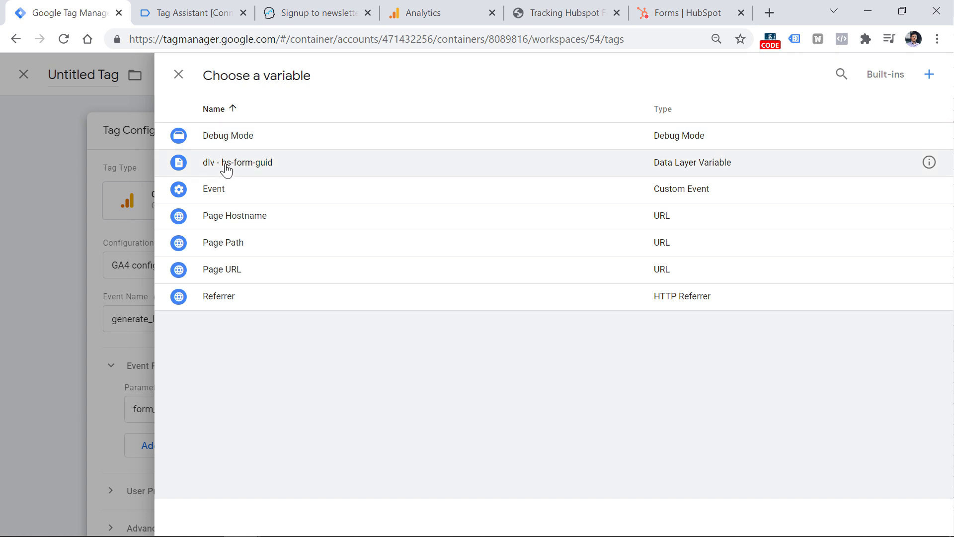
click(241, 164)
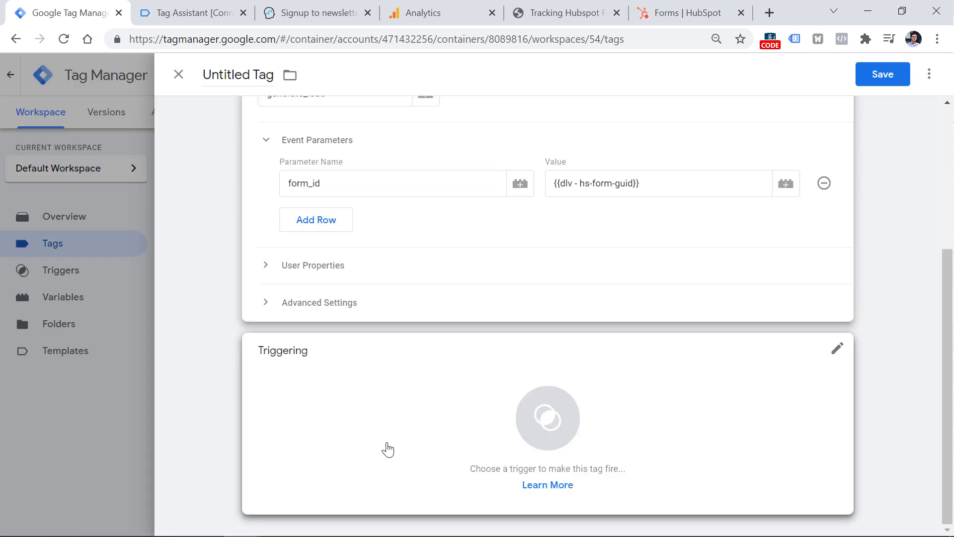
Assign the "custom - hubspot-form-success" trigger to the GA4 event tag.
scroll(457, 358, up, 5)
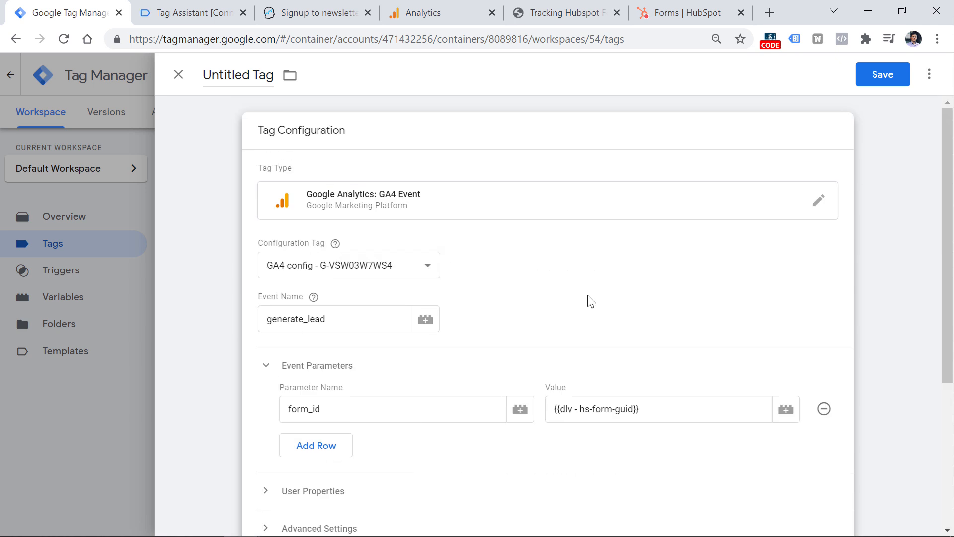
scroll(599, 309, down, 5)
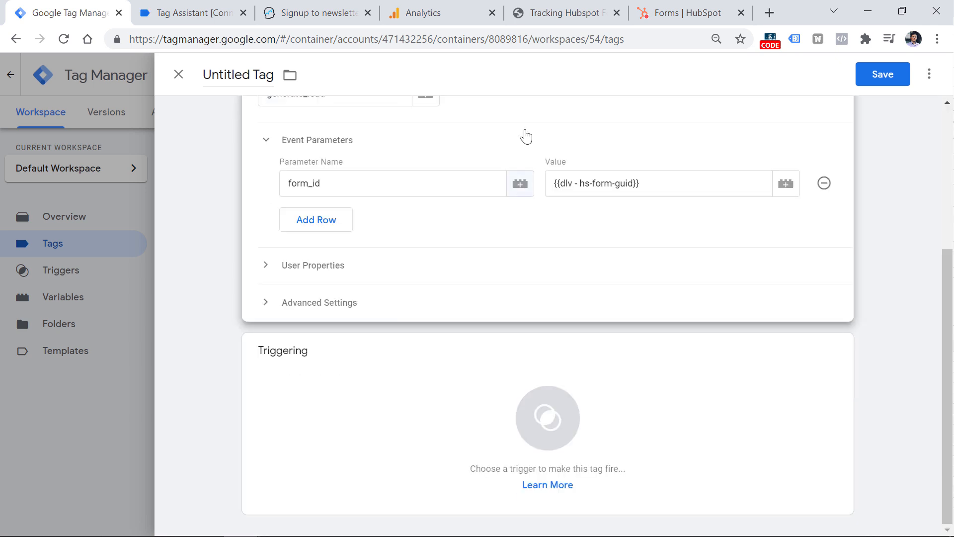
click(343, 419)
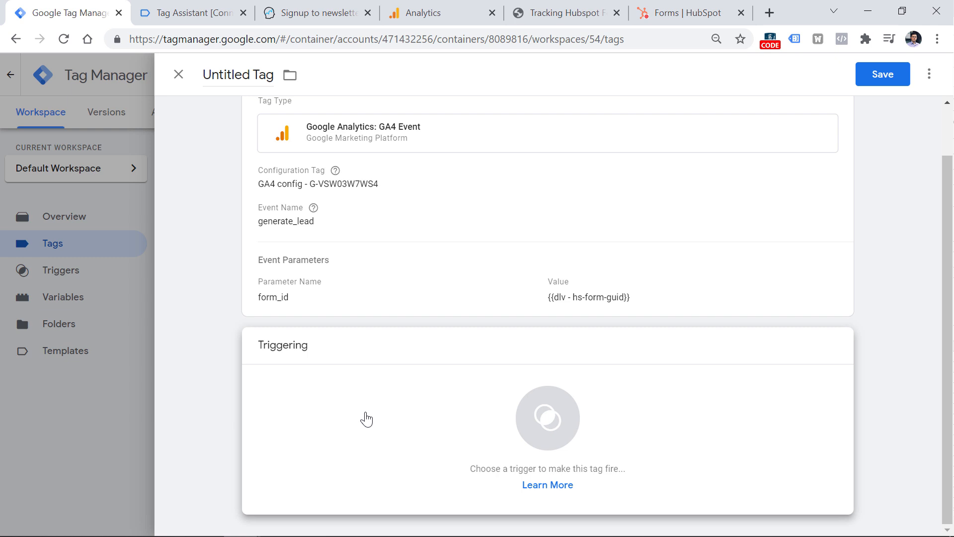
click(366, 419)
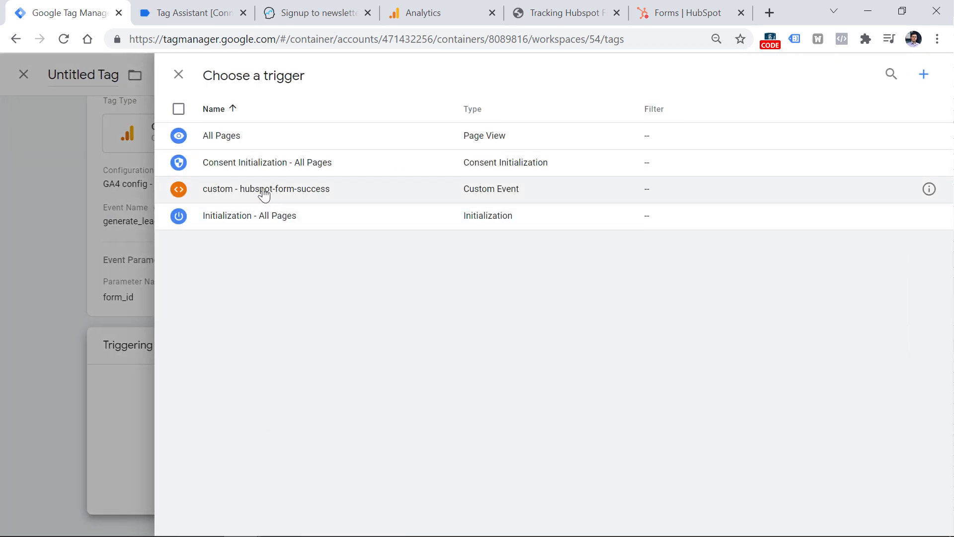
click(263, 194)
Name the tag "GA4 event - generate_lead", reusing its event name, and save it.
click(257, 71)
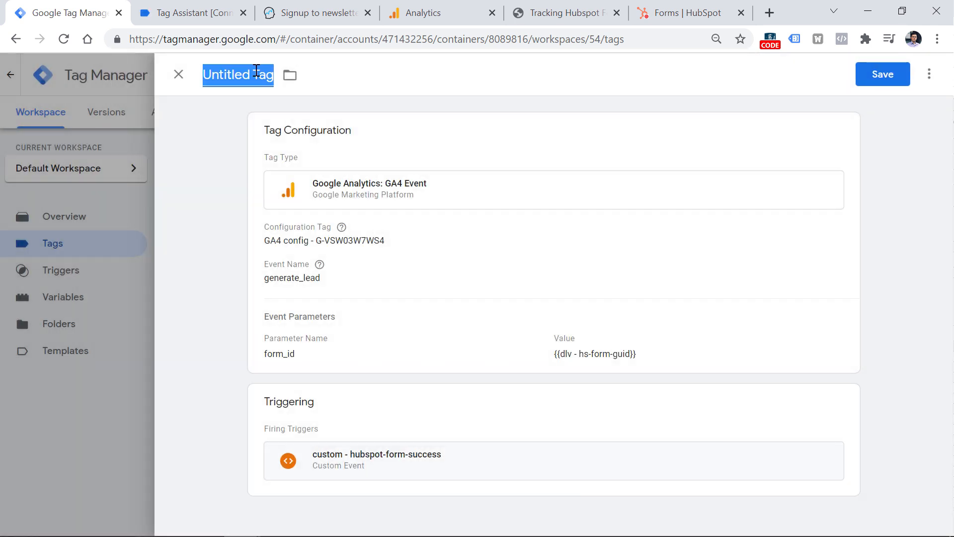
text(GA4 event -)
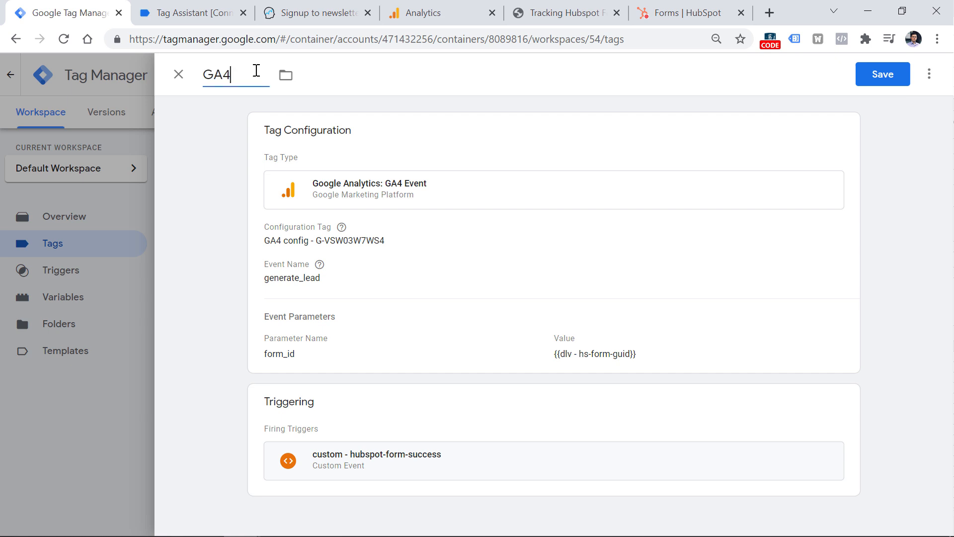
click(356, 270)
double_click(315, 311)
click(302, 311)
double_click(303, 311)
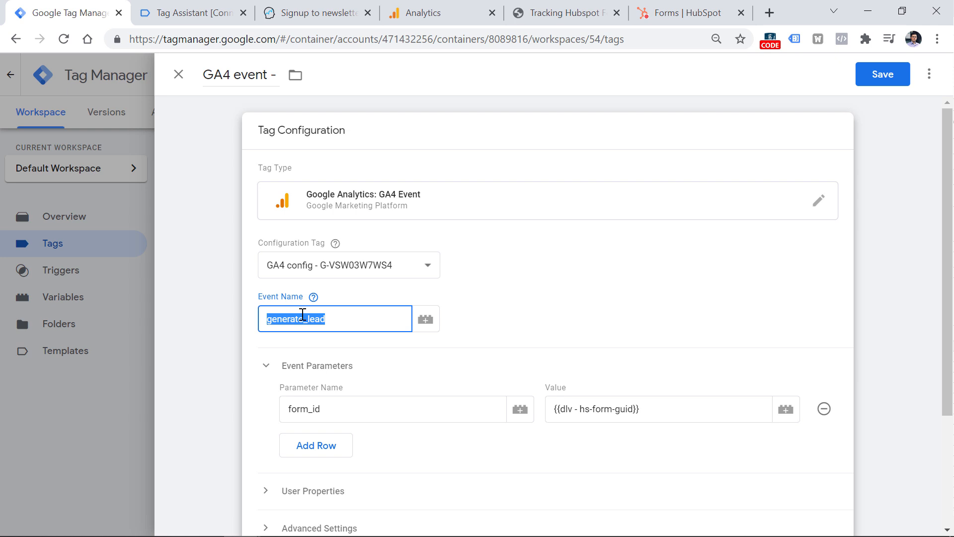
key(ctrl+c)
click(279, 74)
key(ctrl+v)
click(881, 75)
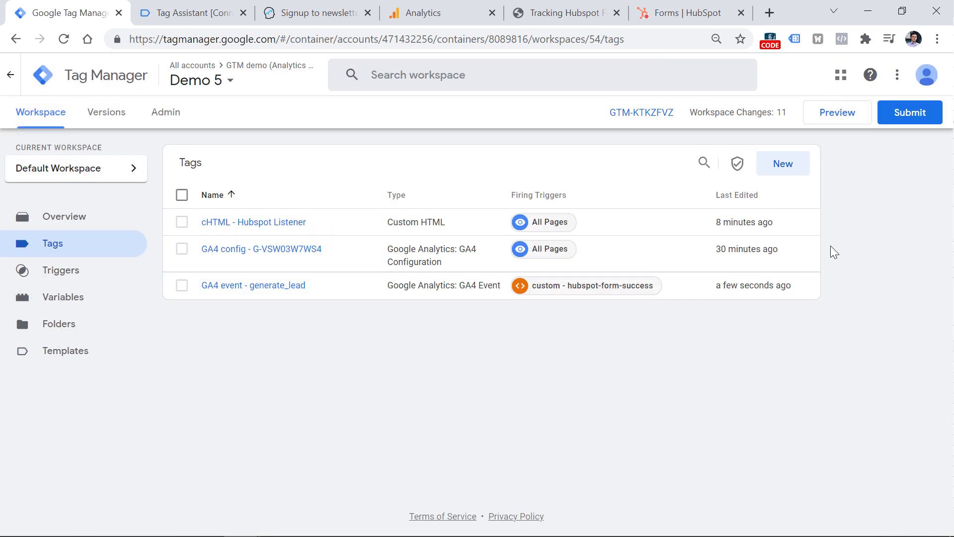
Preview the container and submit the newsletter signup form with a test e-mail address.
click(840, 113)
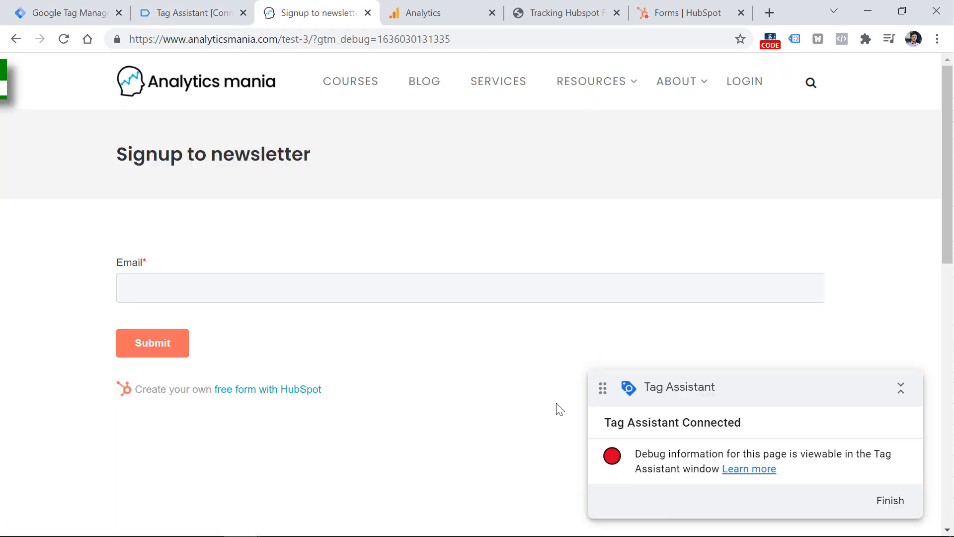
click(168, 285)
text(test@test.com)
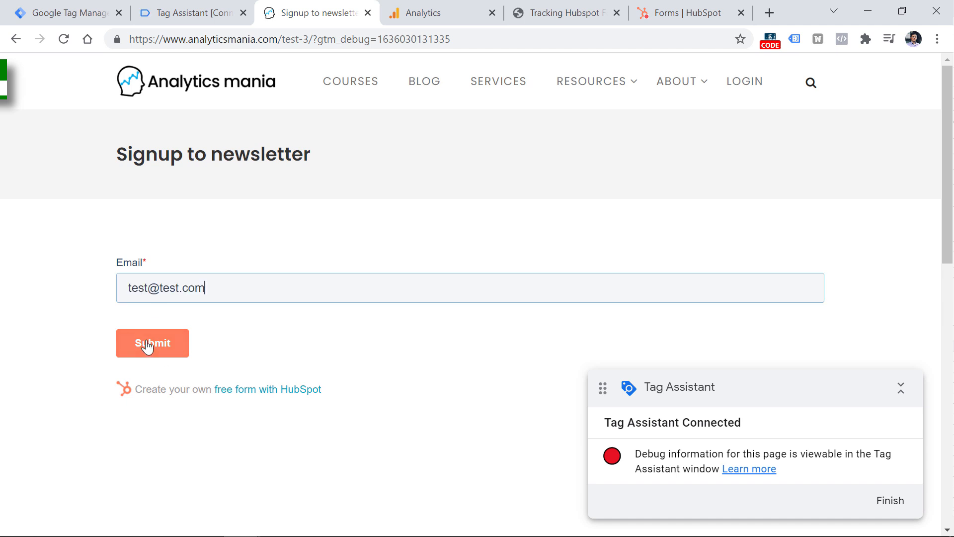
click(148, 346)
Switch to Tag Assistant and check which tags fired on the hubspot-form-success event.
click(192, 13)
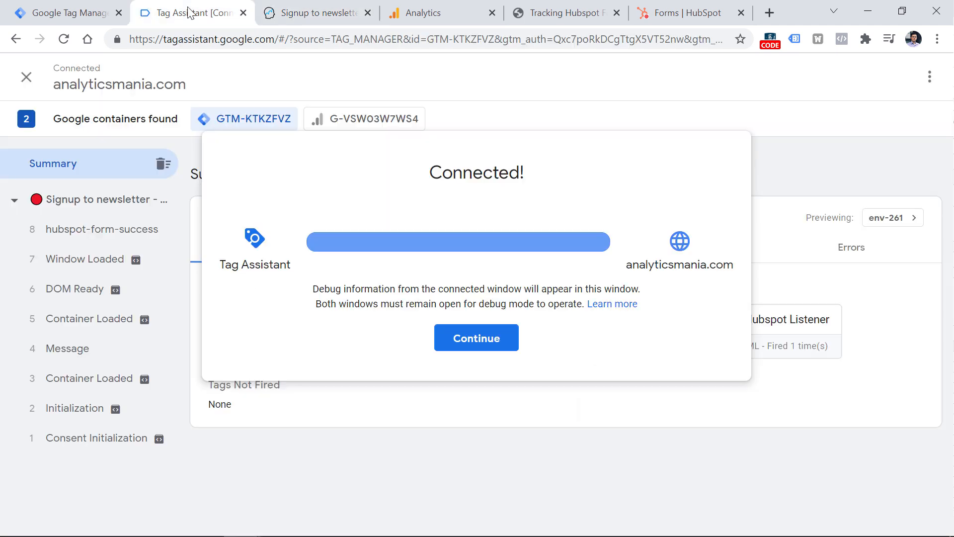
click(450, 343)
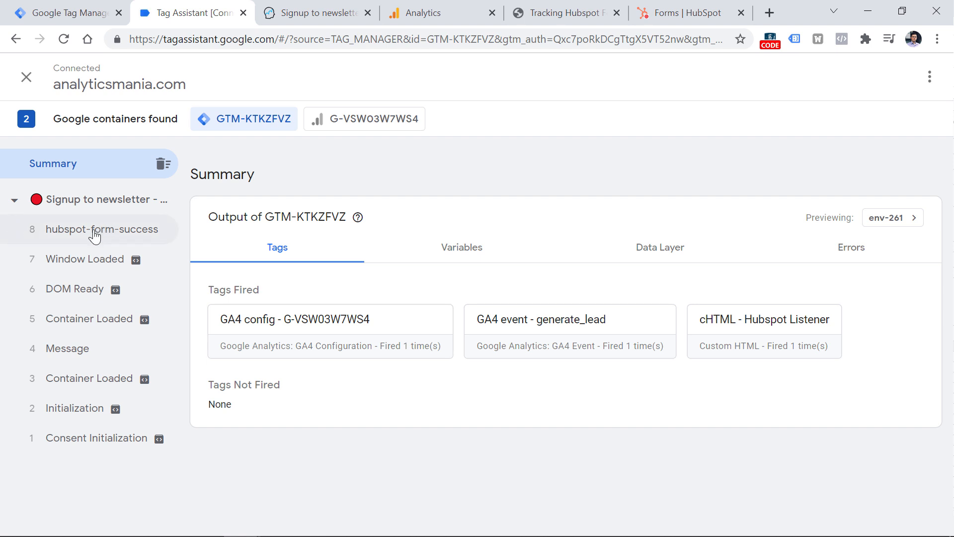
click(107, 219)
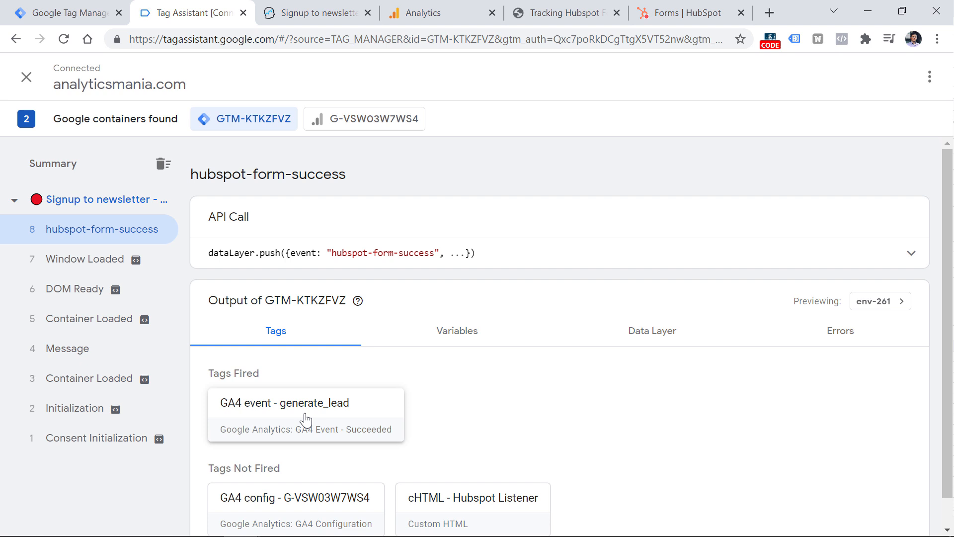
Switch to Google Analytics, look for generate_lead in DebugView, and review the list of conversion events.
click(439, 8)
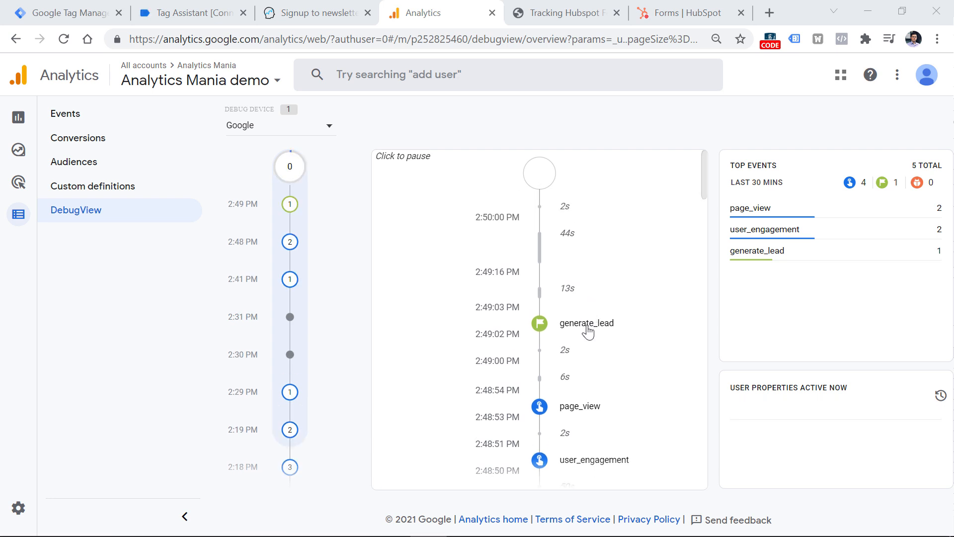
click(81, 143)
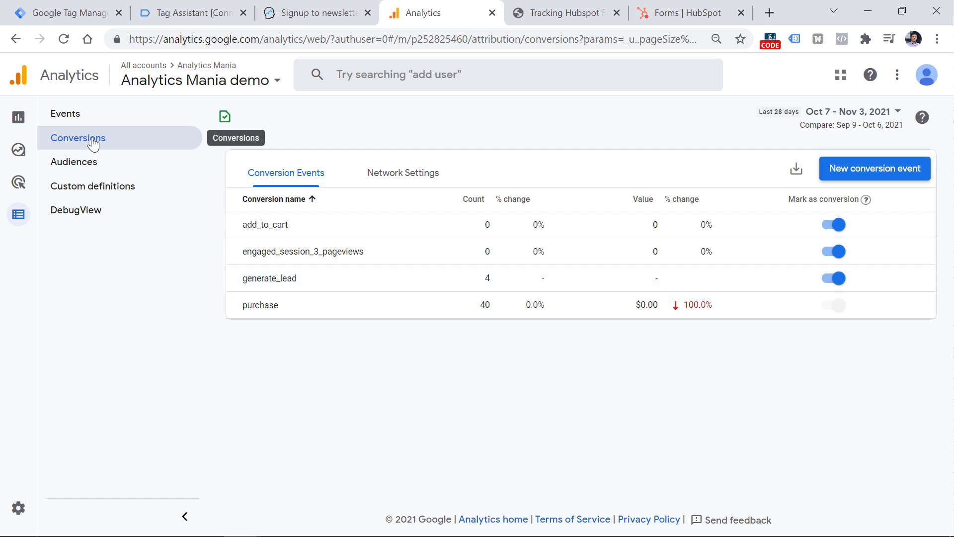
Return to DebugView and examine the form_id parameter value of the generate_lead event.
click(82, 215)
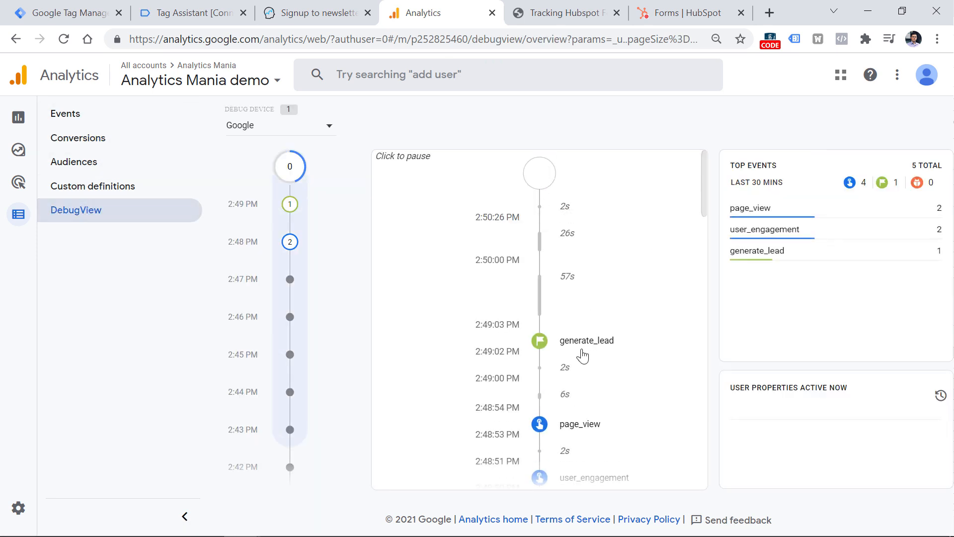
click(585, 348)
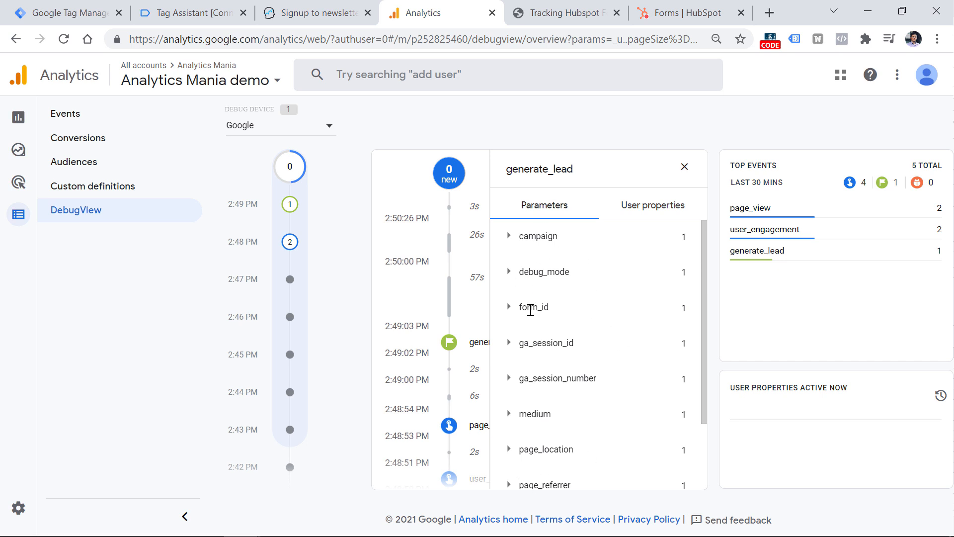
click(509, 307)
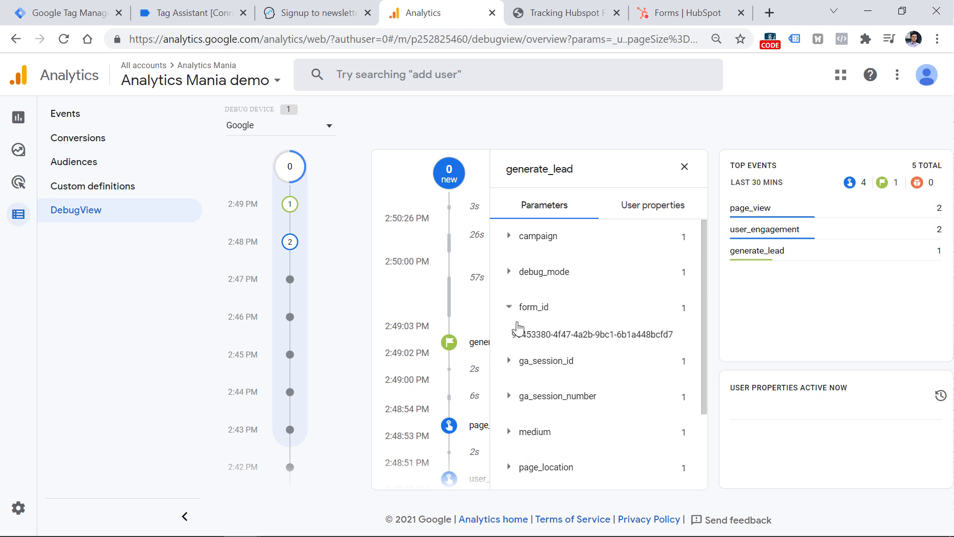
drag(512, 334, 681, 341)
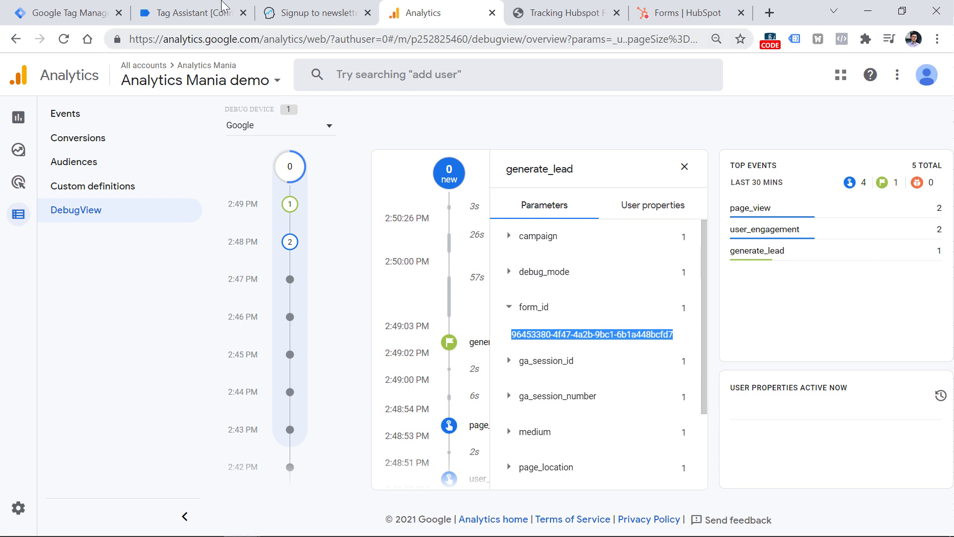
Compare that form ID with hs-form-guid in Tag Assistant's API call and the "dlv - hs-form-guid" variable.
click(222, 10)
click(765, 271)
drag(295, 277, 482, 277)
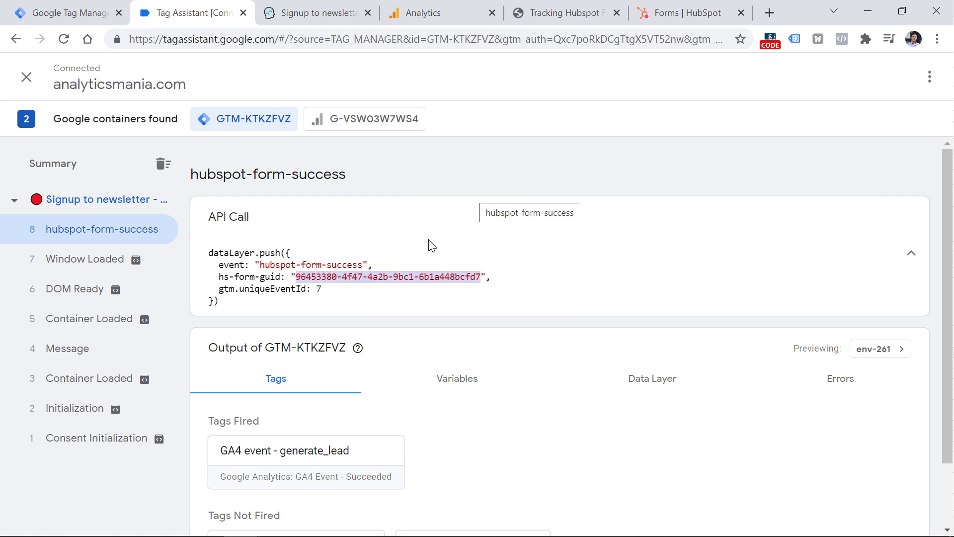
click(458, 382)
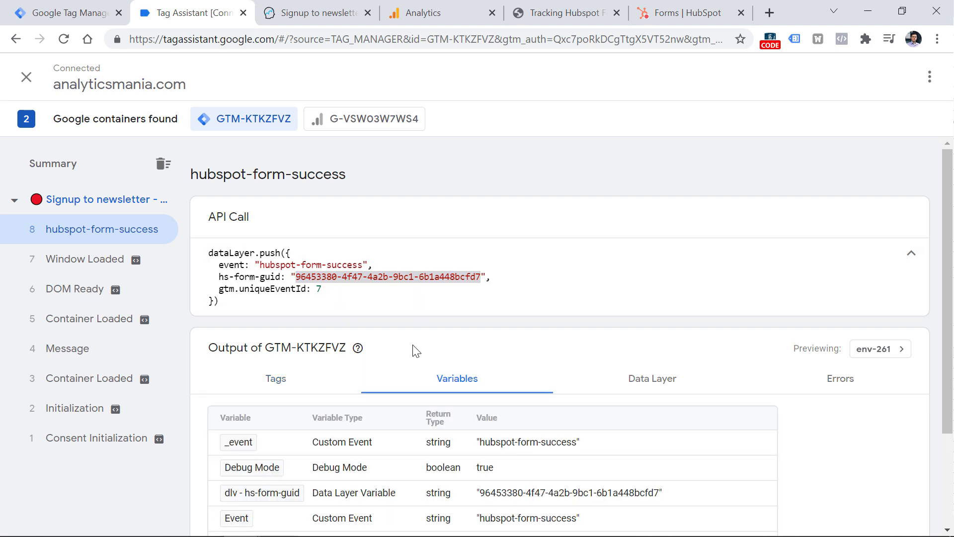
scroll(377, 170, down, 2)
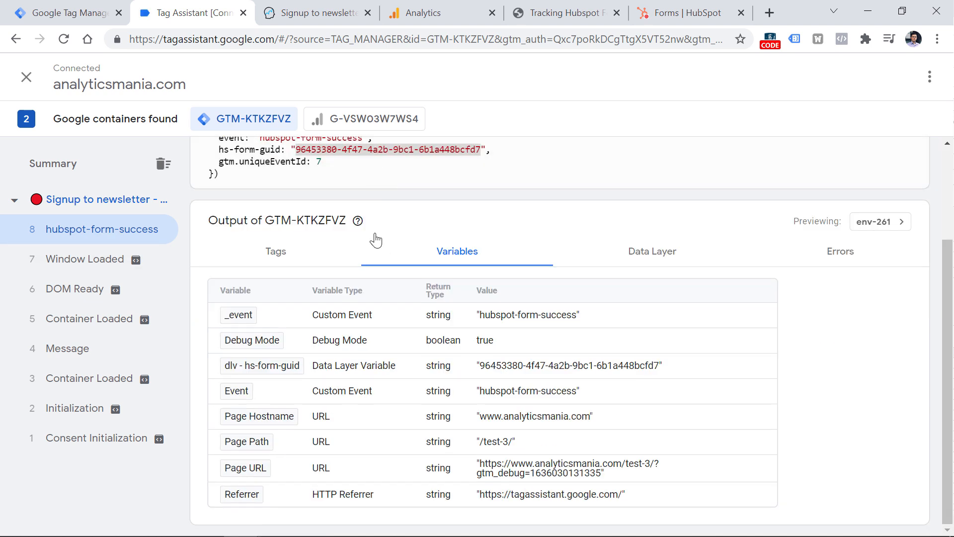
drag(480, 367, 659, 372)
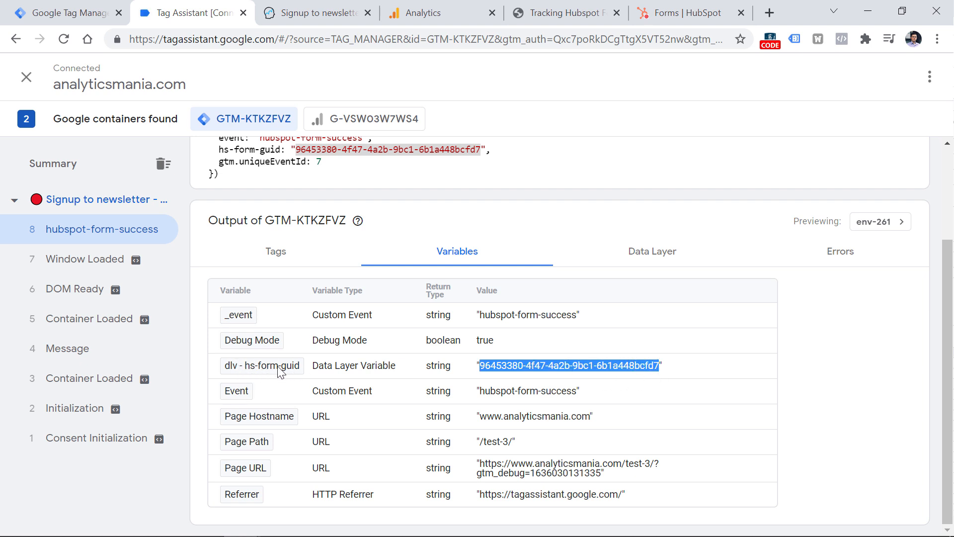
Switch back to Google Analytics and review the configured events and the Engagement Events report.
click(440, 12)
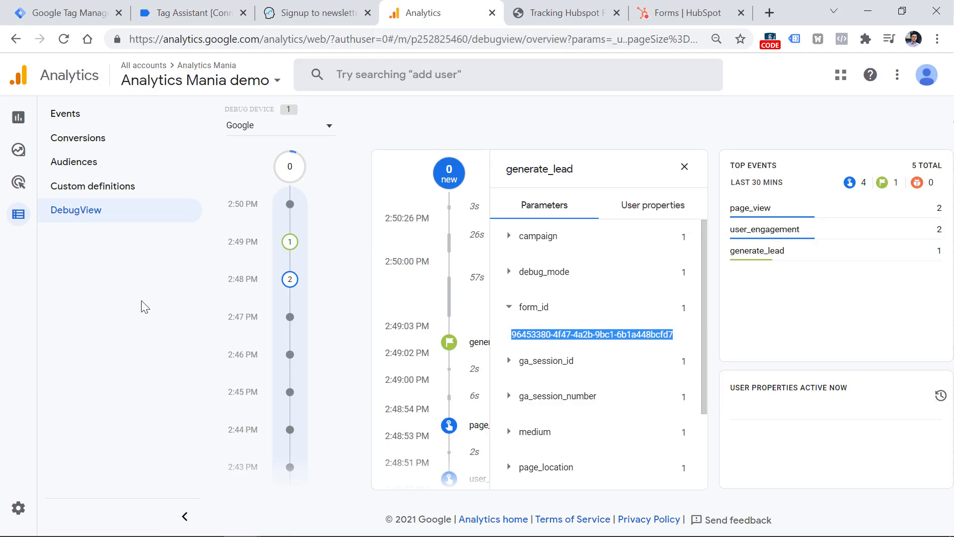
click(70, 120)
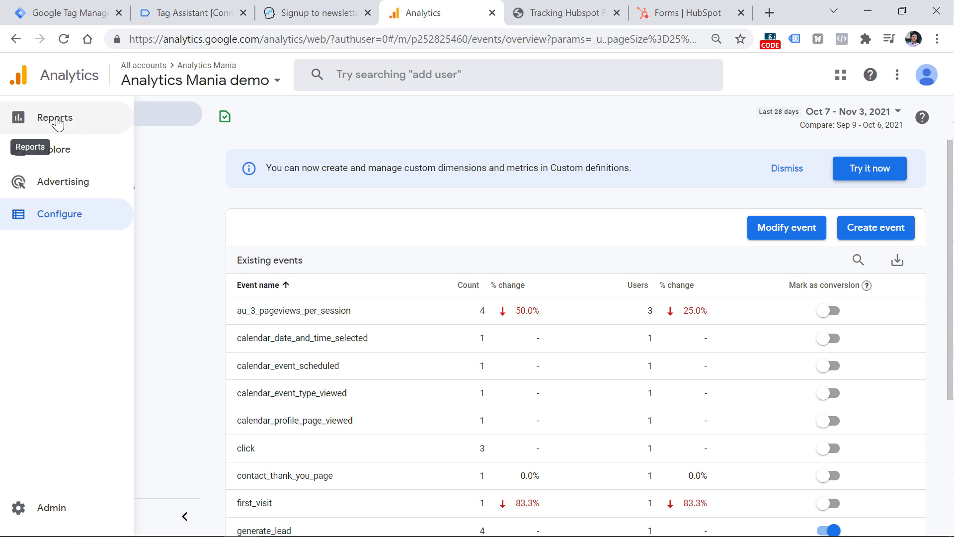
click(57, 123)
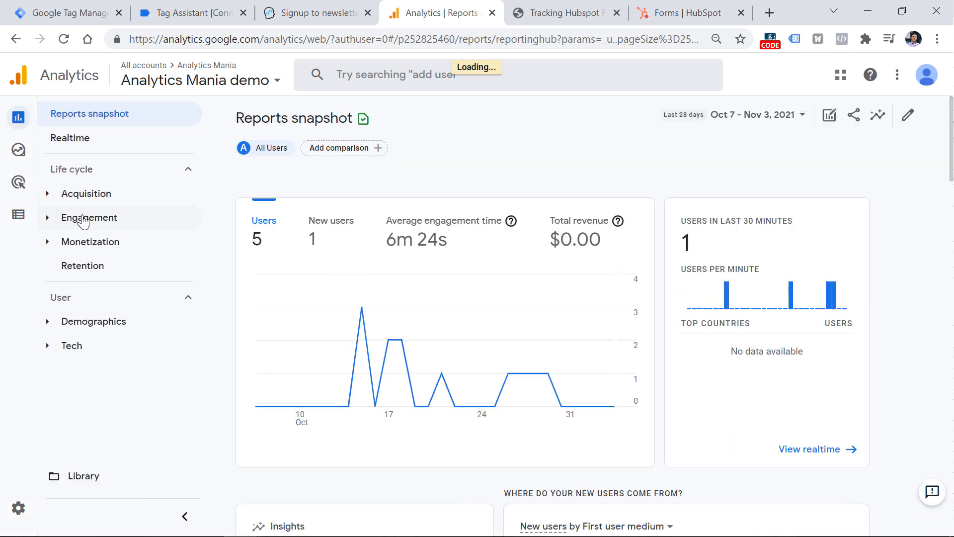
click(84, 222)
click(102, 270)
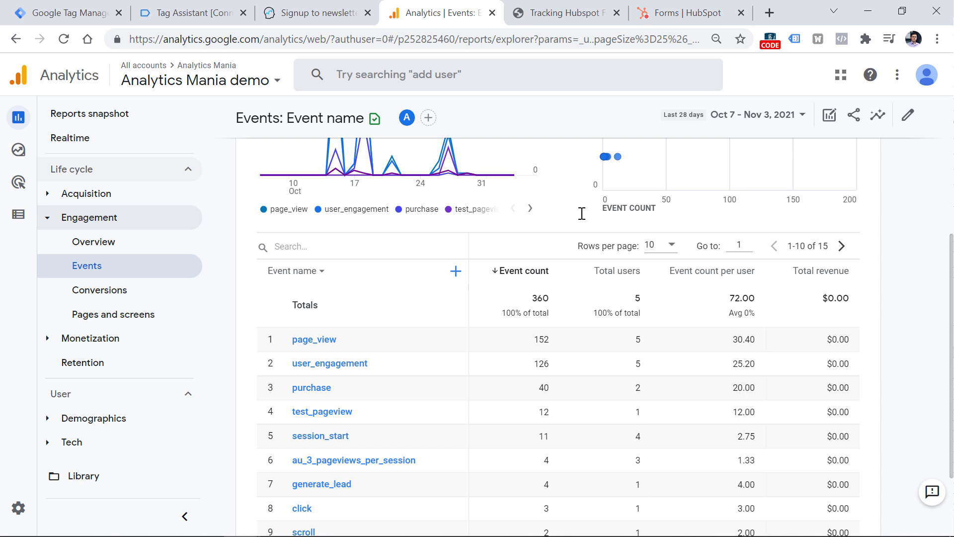
click(365, 247)
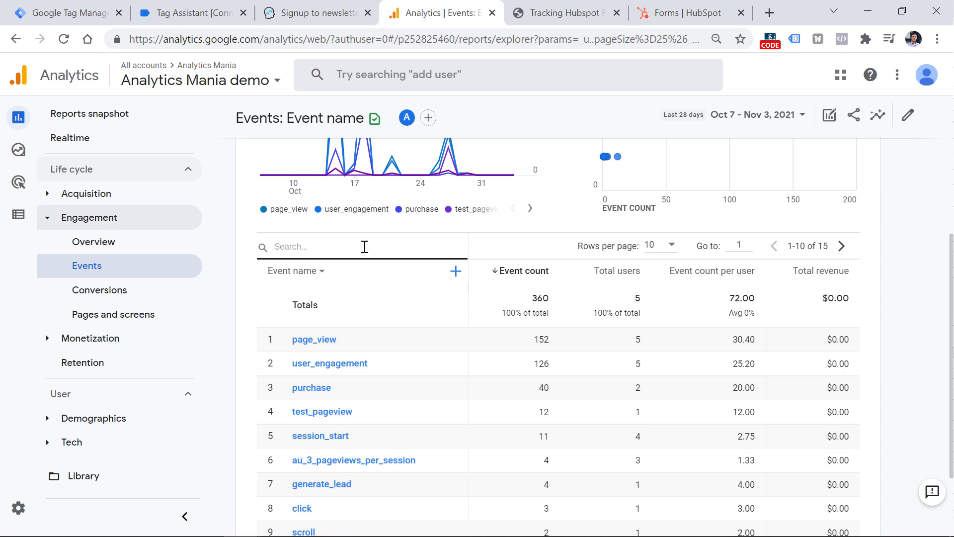
Reopen DebugView and view the parameters sent with the generate_lead event.
click(19, 214)
click(77, 211)
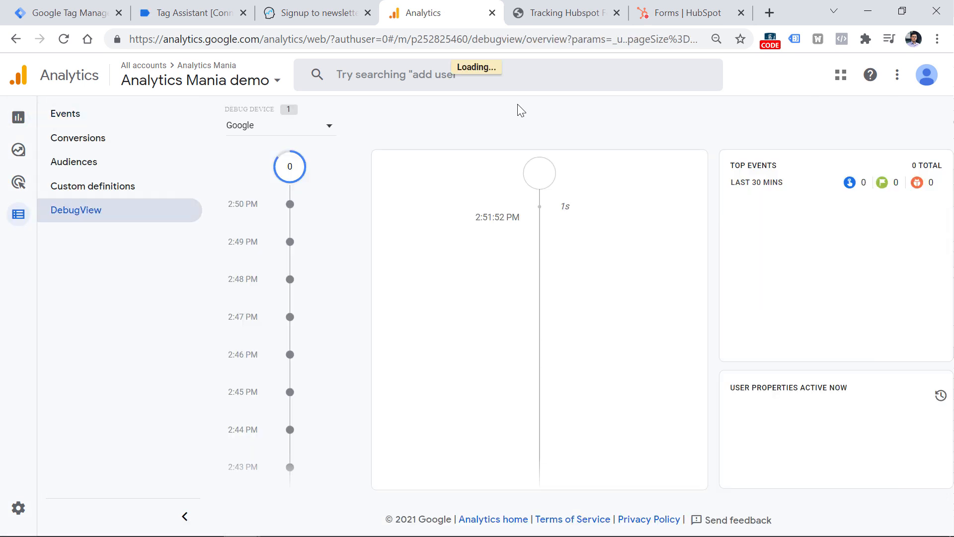
click(580, 426)
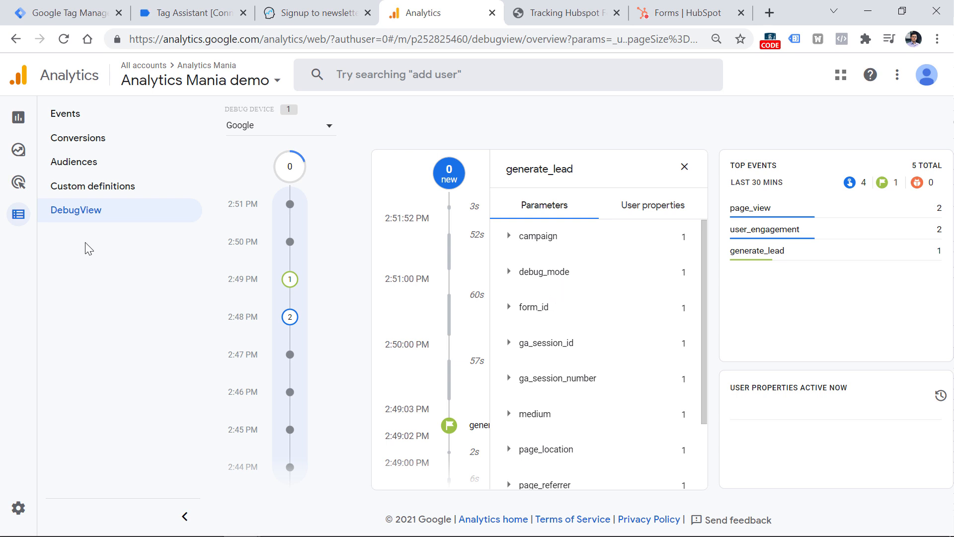
Start a new event-scoped custom dimension based on the form_id event parameter.
click(112, 192)
click(843, 172)
click(646, 243)
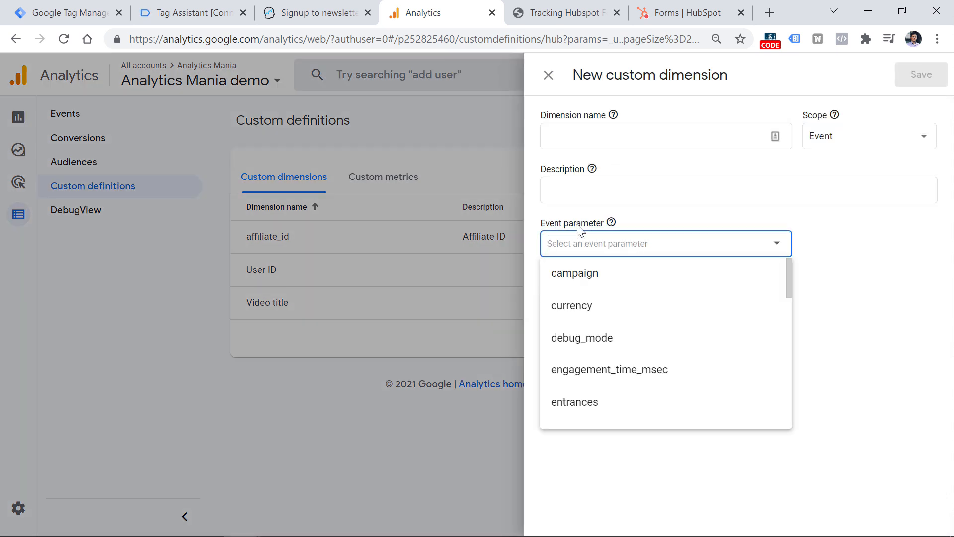
text(for)
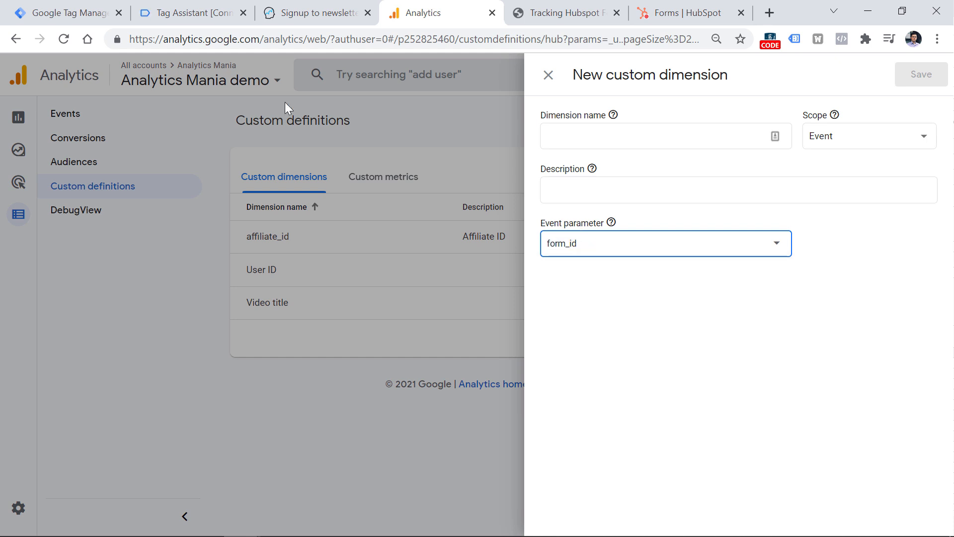
text(m_id)
Check the parameter name in the "GA4 event - generate_lead" tag in Google Tag Manager and return to Google Analytics.
click(54, 12)
click(254, 286)
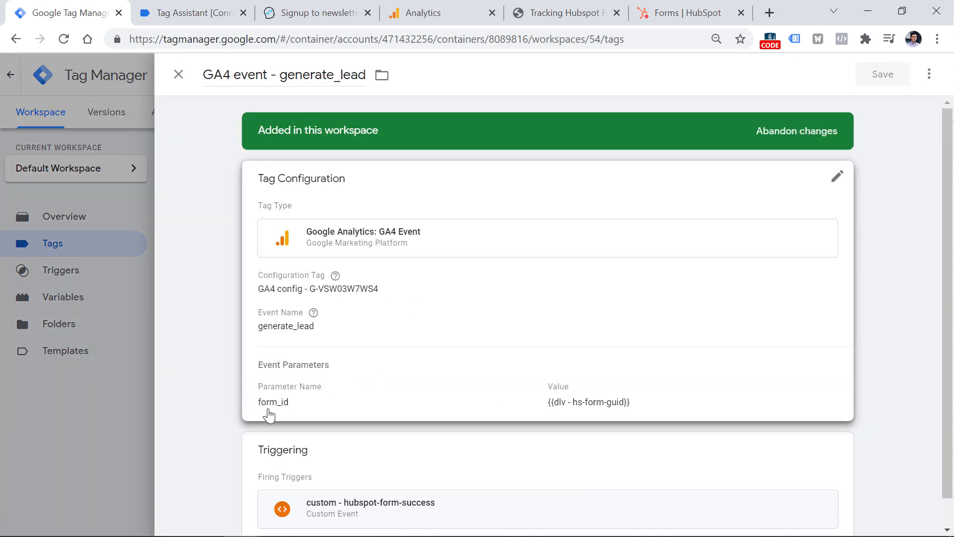
click(450, 9)
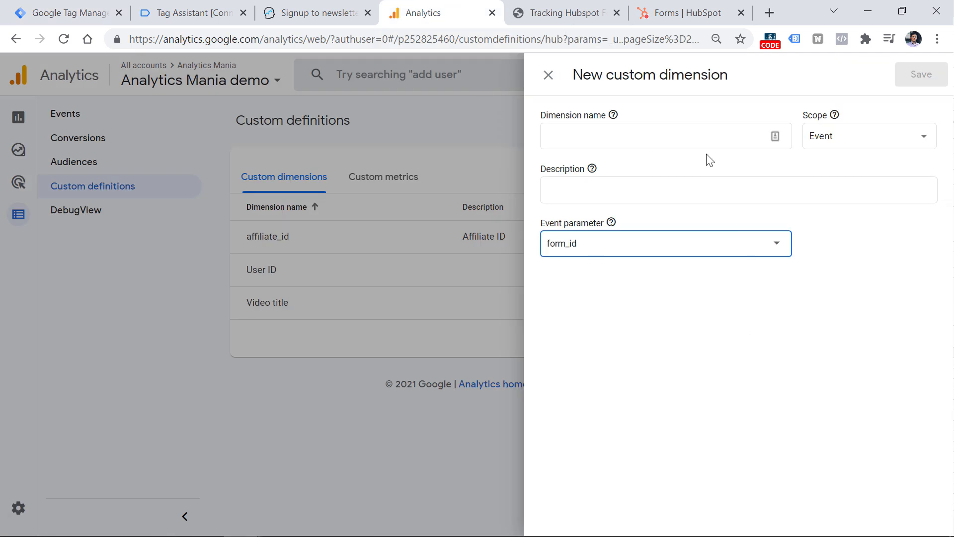
Name the custom dimension "Form ID" and save it.
drag(592, 245, 549, 243)
click(567, 130)
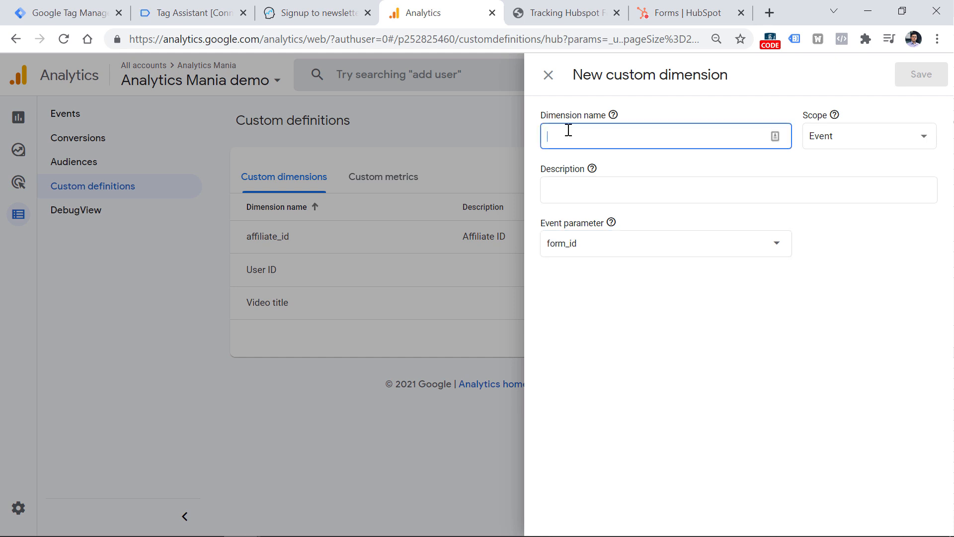
text(Form ID)
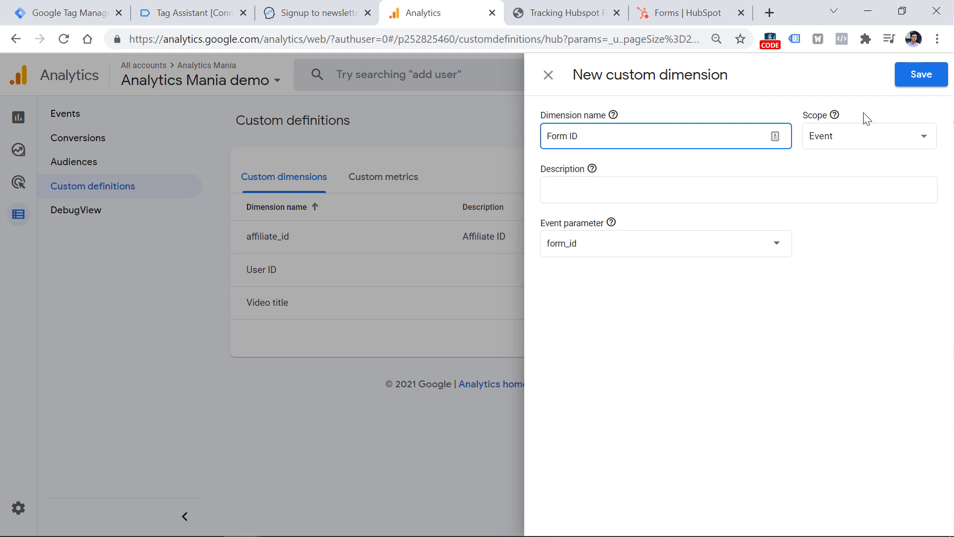
click(922, 78)
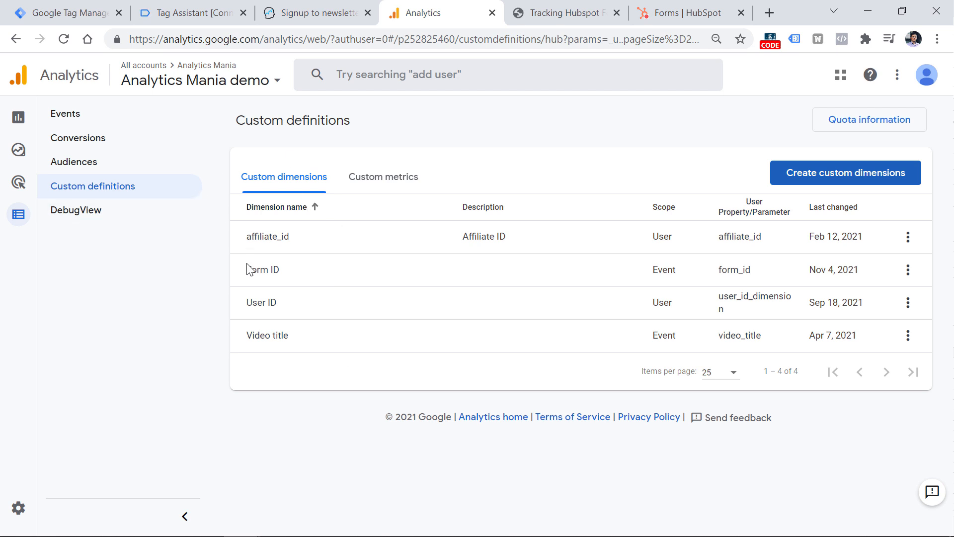
Switch to Google Tag Manager, close the generate_lead tag, and start submitting the workspace changes.
click(70, 11)
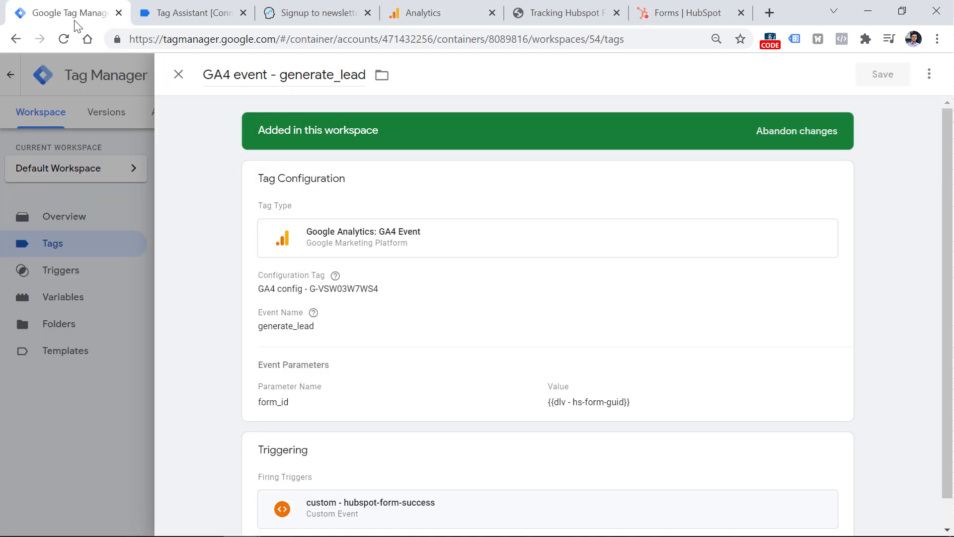
click(179, 74)
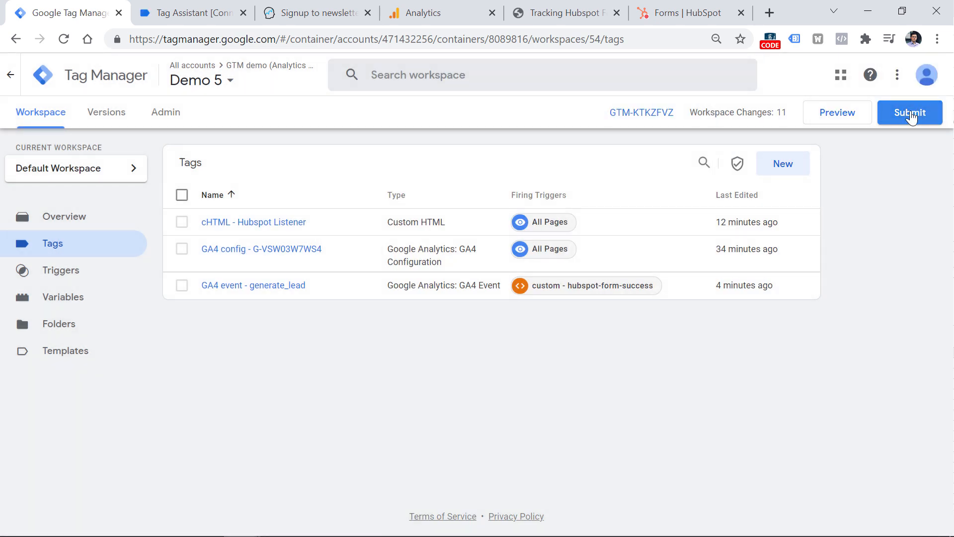
click(911, 118)
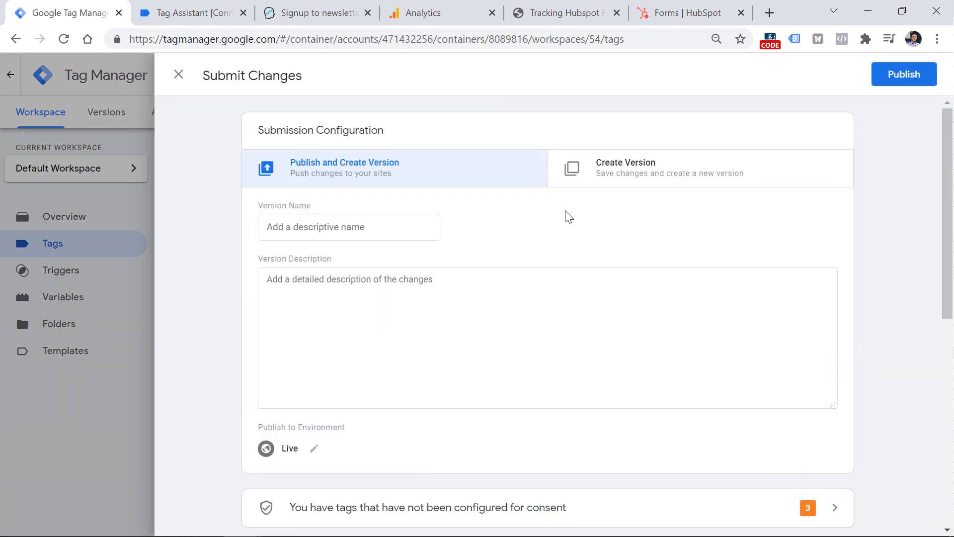